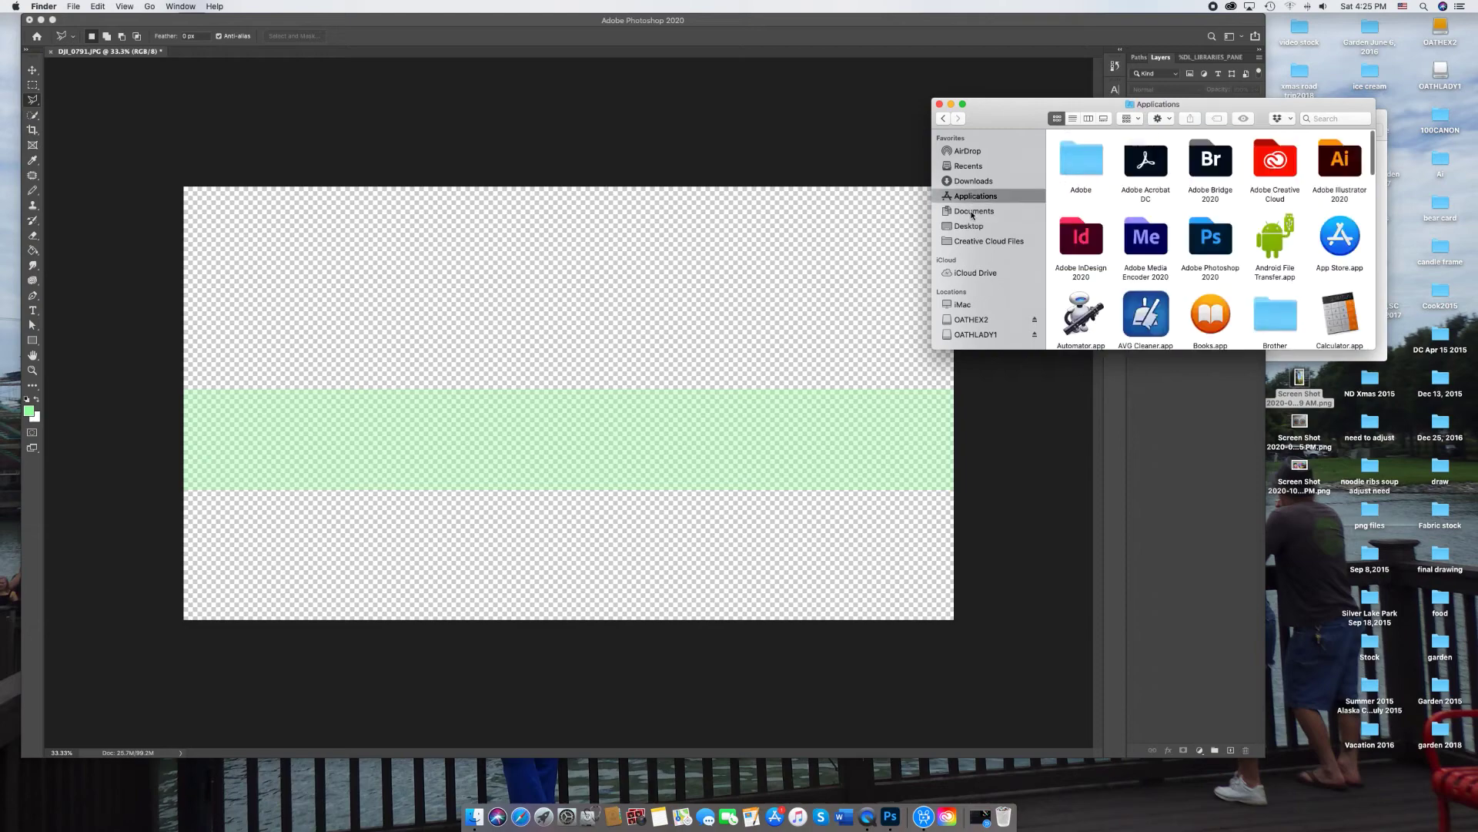
# Step: Place the sparkle image from Downloads and scale it to fill the banner canvas
pyautogui.click(974, 181)
pyautogui.scroll(-3, 1201, 254)
pyautogui.moveTo(1201, 238)
pyautogui.mouseDown()
pyautogui.moveTo(577, 408)
pyautogui.moveTo(414, 289)
pyautogui.mouseUp()
pyautogui.moveTo(558, 387); pyautogui.dragTo(954, 619)
pyautogui.press('Return')
# Step: Place the woman's photo over the stars and start lassoing the white background by her legs
pyautogui.click(1324, 231)
pyautogui.scroll(-3, 1217, 231)
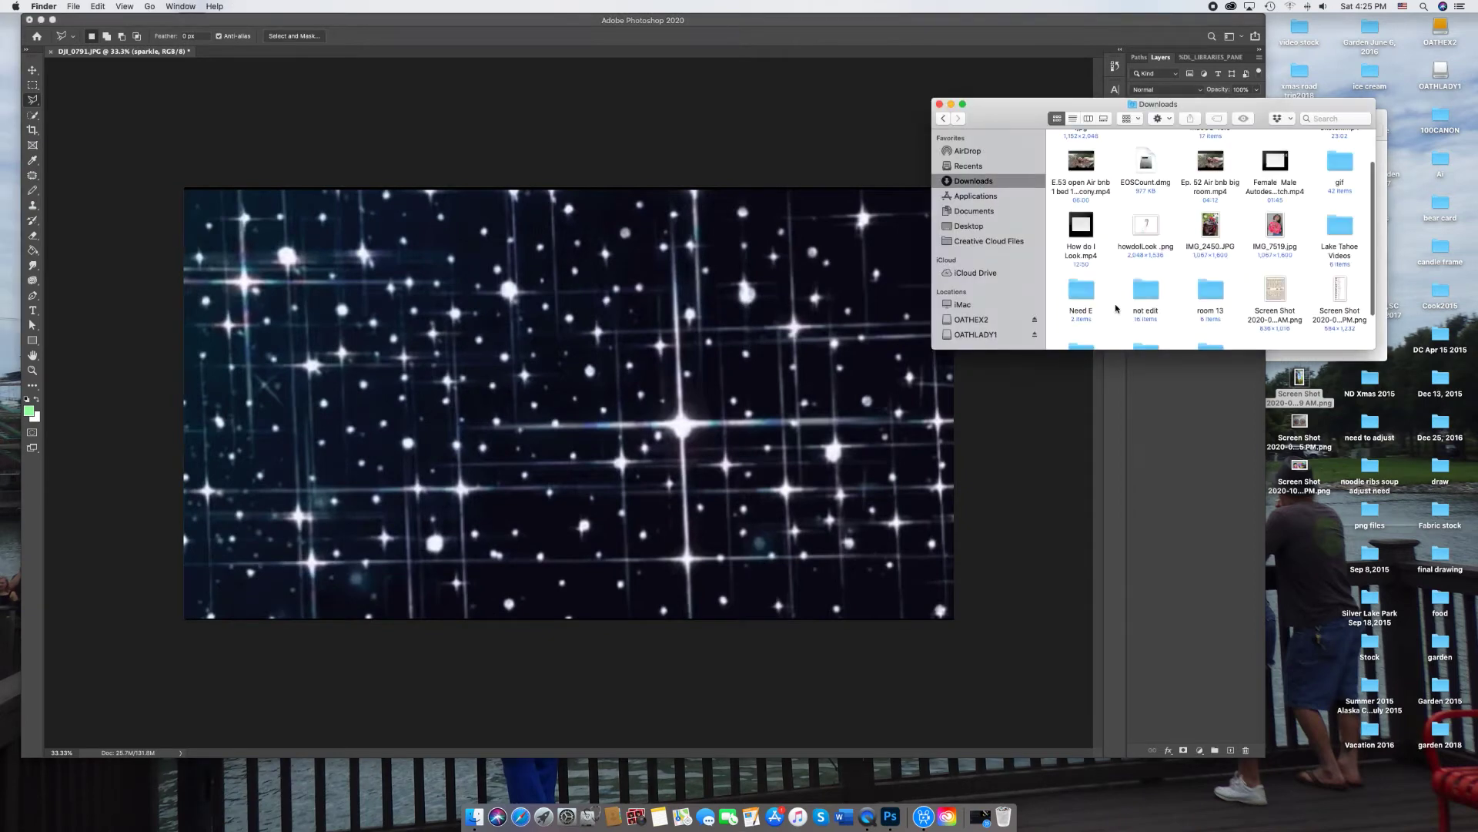
pyautogui.doubleClick(1223, 237)
pyautogui.click(943, 118)
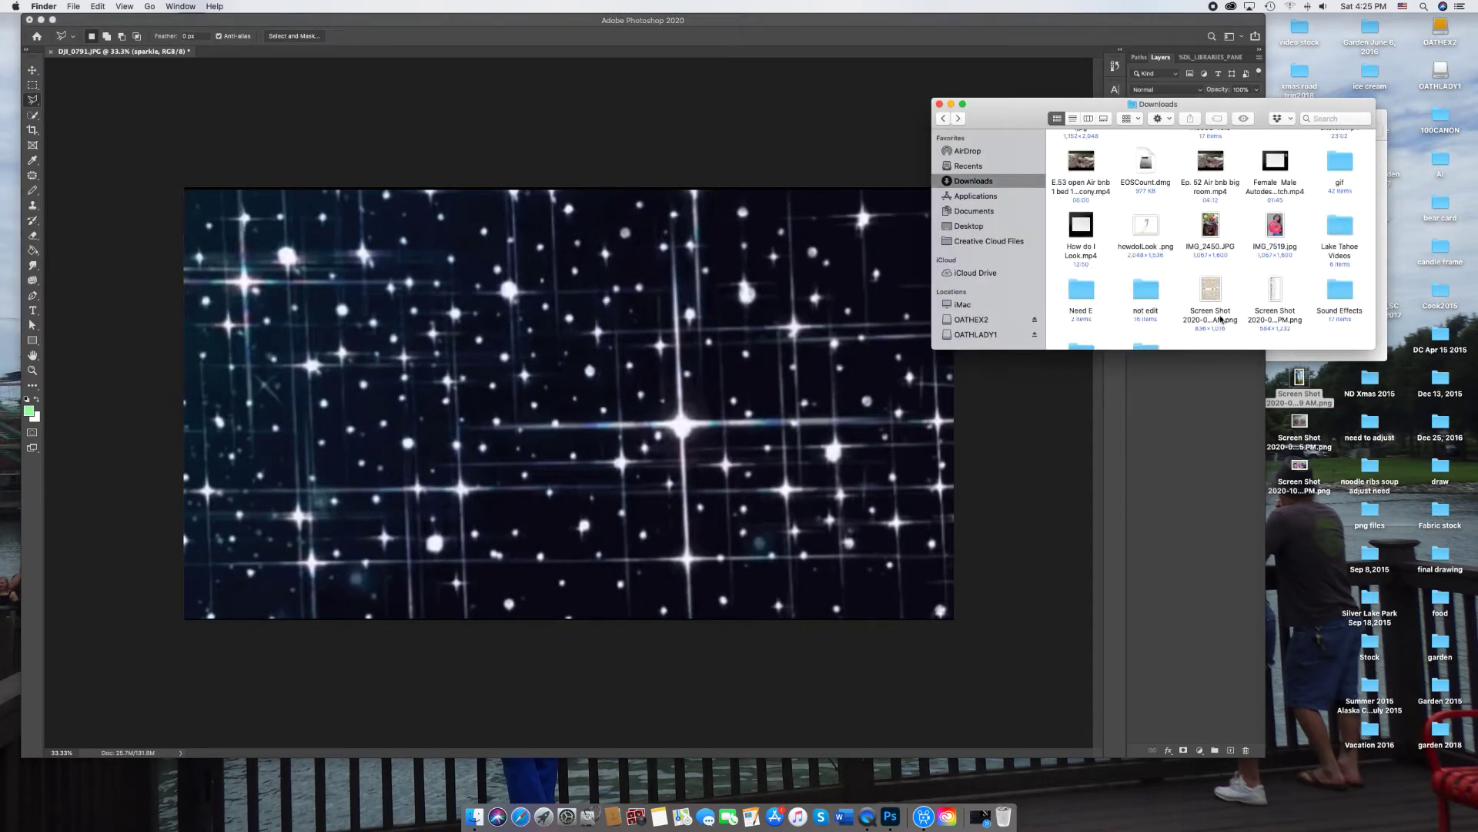
pyautogui.scroll(-2, 1241, 278)
pyautogui.moveTo(1211, 231)
pyautogui.mouseDown()
pyautogui.moveTo(493, 609)
pyautogui.moveTo(495, 502)
pyautogui.mouseUp()
pyautogui.press('Return')
pyautogui.moveTo(467, 451); pyautogui.dragTo(455, 616)
pyautogui.moveTo(597, 622)
pyautogui.mouseDown()
pyautogui.moveTo(624, 481)
pyautogui.moveTo(608, 431)
pyautogui.moveTo(646, 374)
pyautogui.moveTo(654, 314)
pyautogui.moveTo(645, 342)
pyautogui.mouseUp()
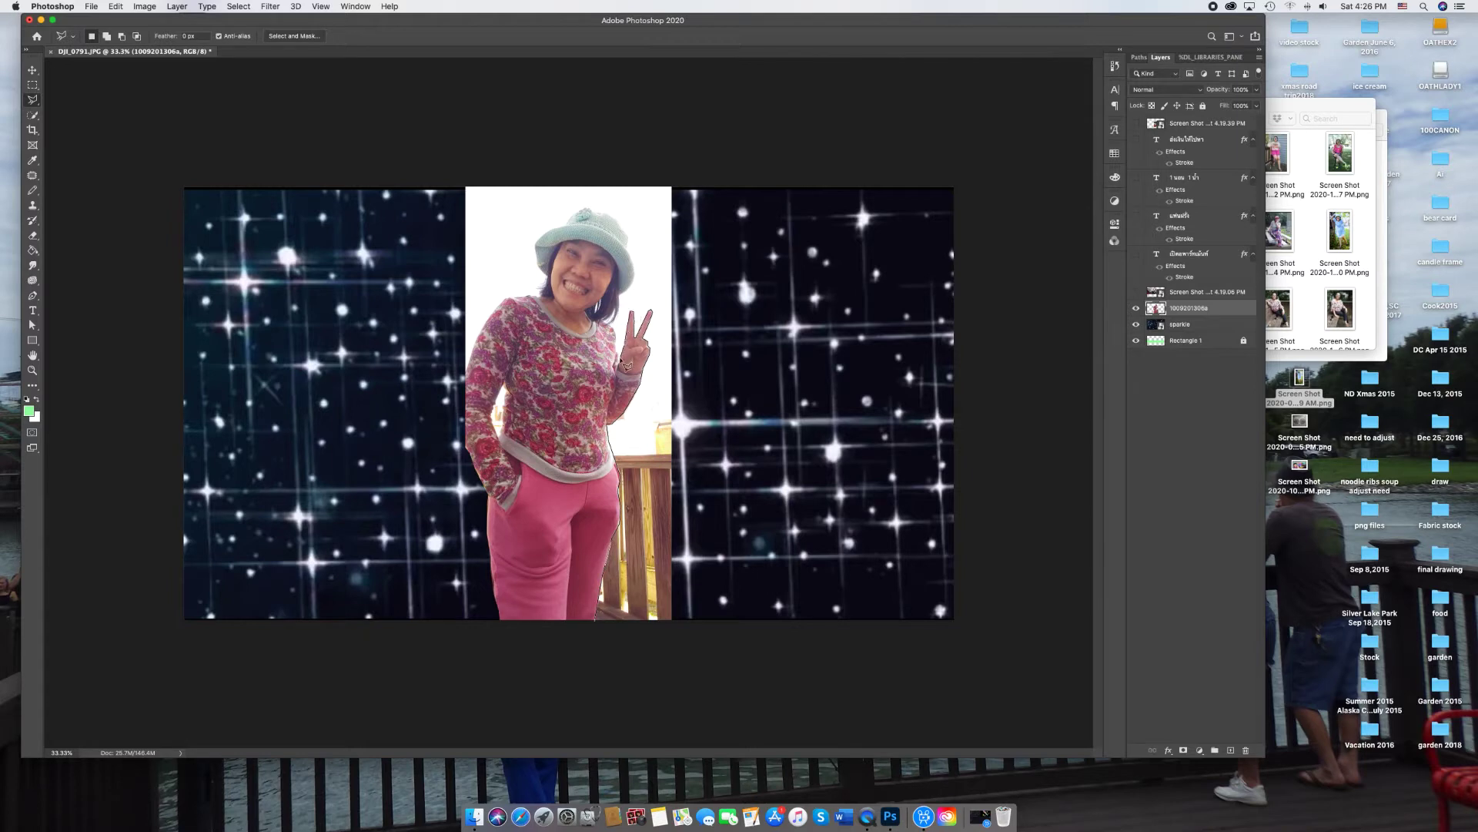
# Step: Delete the white background around the woman, including the patch between arm and torso
pyautogui.moveTo(623, 318)
pyautogui.mouseDown()
pyautogui.moveTo(640, 270)
pyautogui.moveTo(631, 246)
pyautogui.moveTo(610, 219)
pyautogui.moveTo(562, 223)
pyautogui.moveTo(539, 244)
pyautogui.moveTo(548, 295)
pyautogui.moveTo(445, 389)
pyautogui.moveTo(709, 146)
pyautogui.moveTo(598, 672)
pyautogui.moveTo(601, 630)
pyautogui.mouseUp()
pyautogui.press('Delete')
pyautogui.press('super+d')
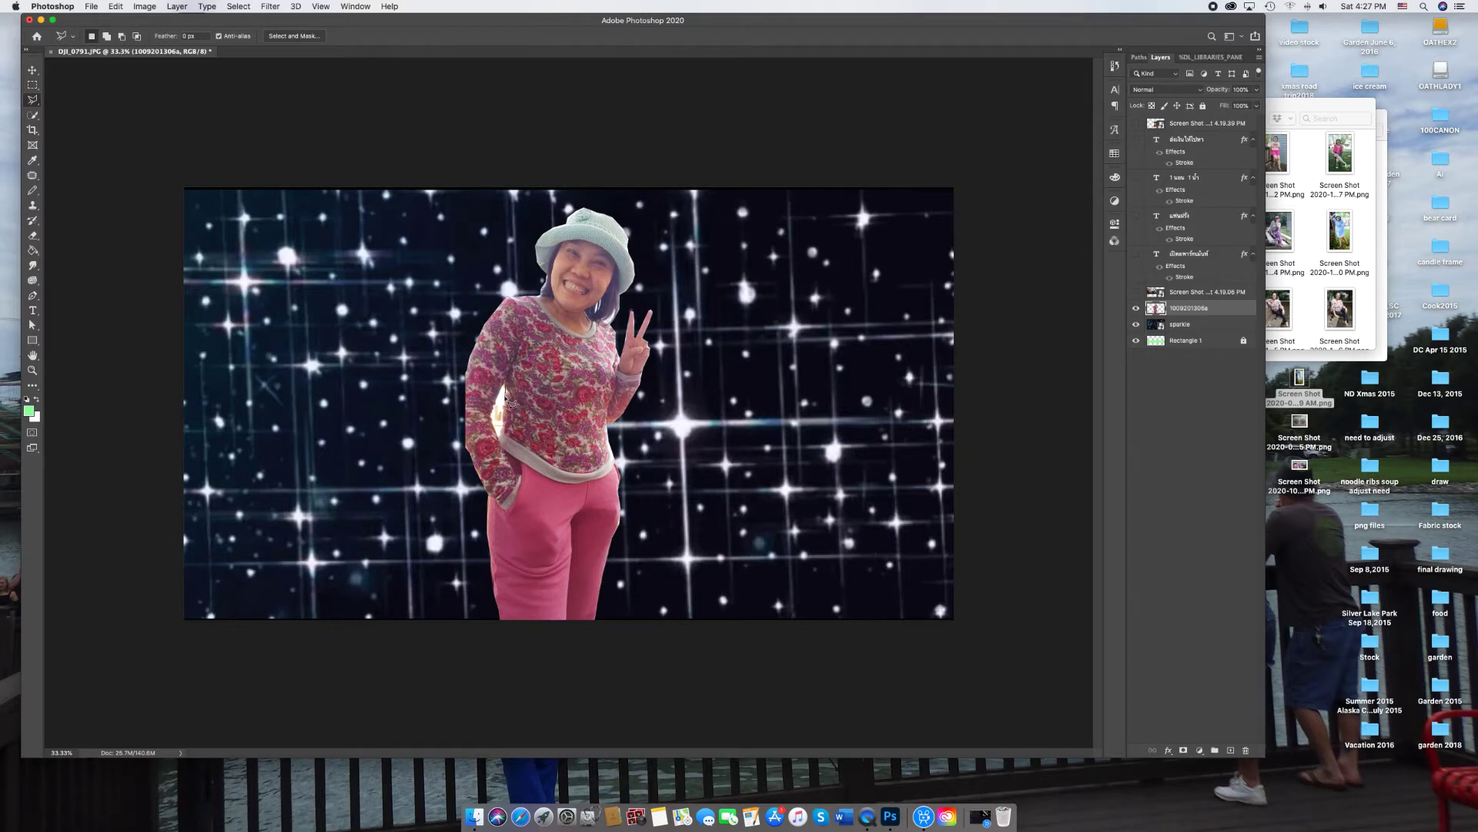
pyautogui.moveTo(497, 416); pyautogui.dragTo(506, 389)
pyautogui.press('Delete')
# Step: Shrink the woman to about 41% and move her to the left side
pyautogui.click(32, 69)
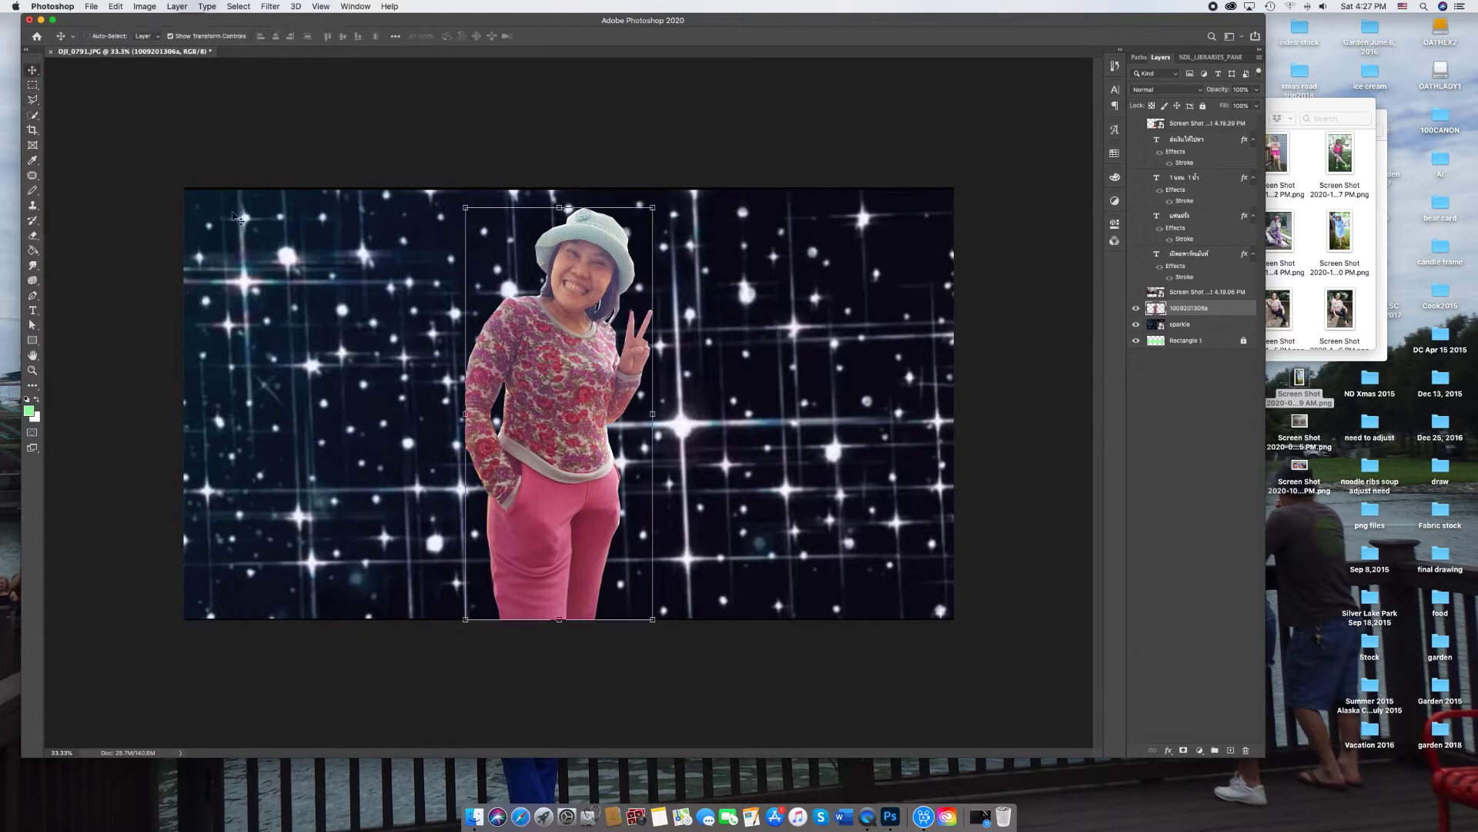
pyautogui.press('super+t')
pyautogui.moveTo(653, 619); pyautogui.dragTo(541, 374)
pyautogui.moveTo(501, 293); pyautogui.dragTo(308, 439)
pyautogui.press('super+Tab')
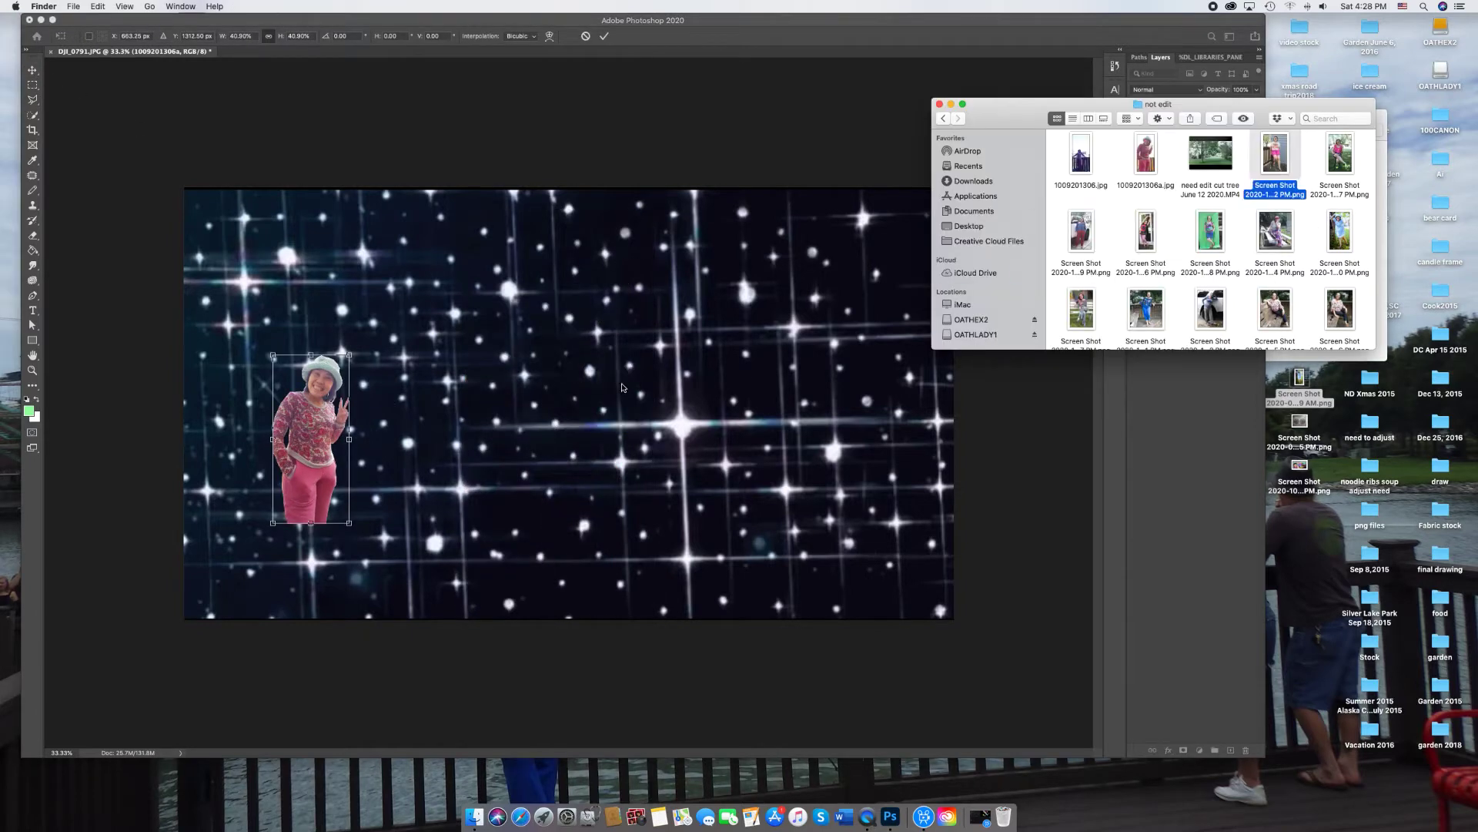
pyautogui.click(626, 388)
pyautogui.click(1186, 340)
# Step: Move the green stripe layer above the starfield so the translucent band shows
pyautogui.press('Return')
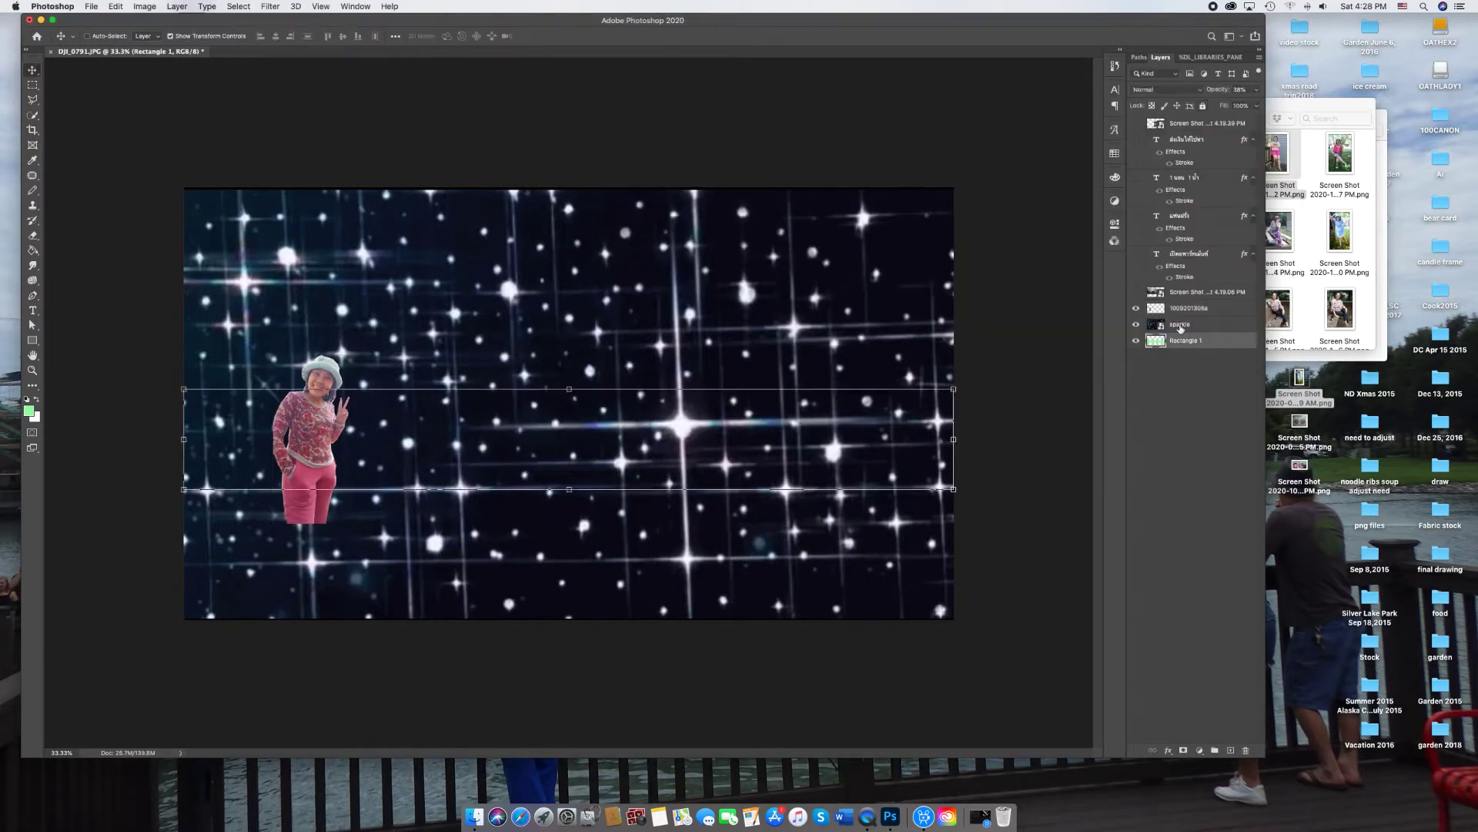
pyautogui.moveTo(1183, 332); pyautogui.dragTo(1186, 321)
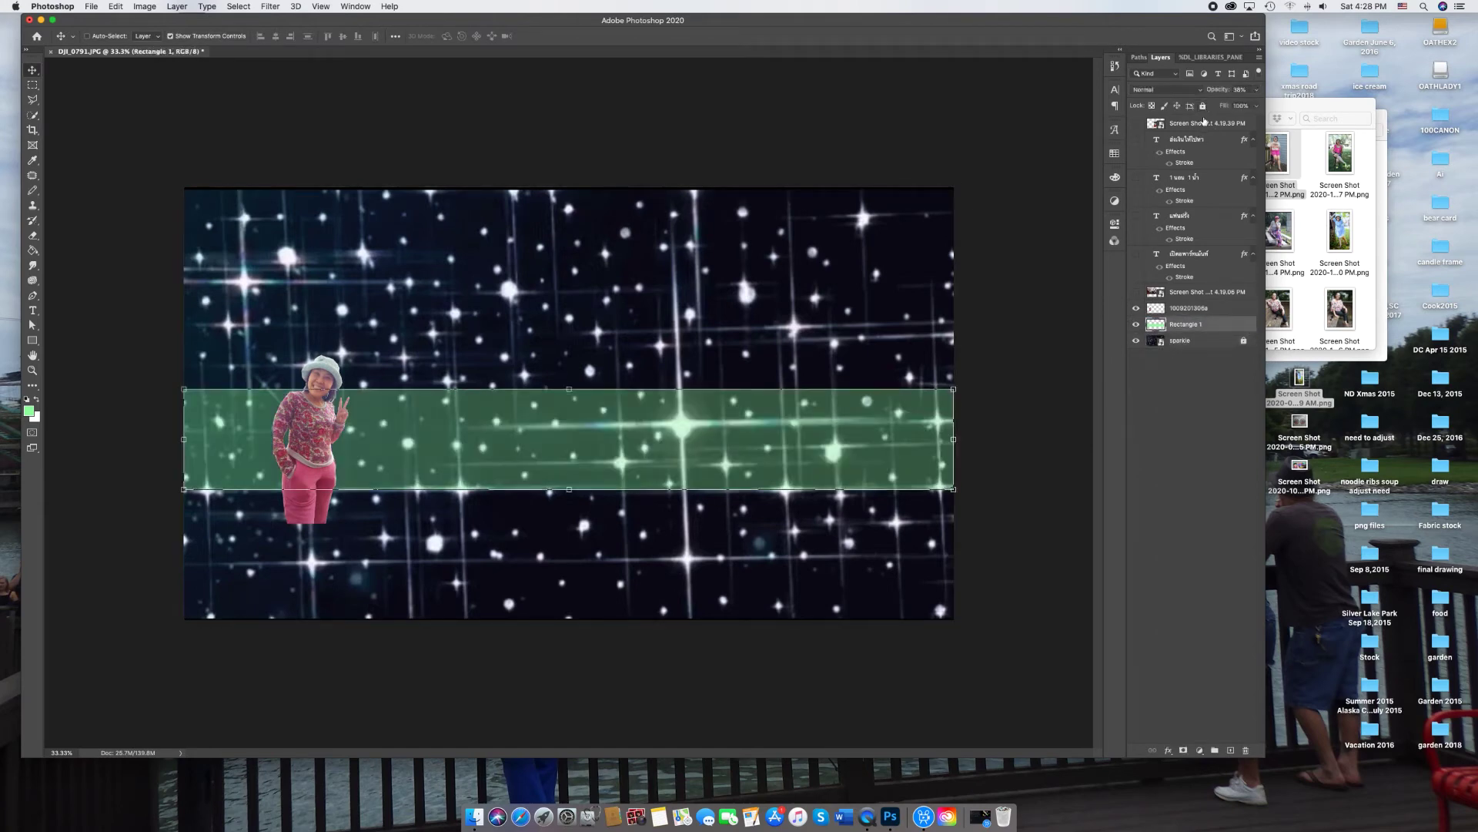
pyautogui.hotkey('alt', '.')
# Step: Shrink the woman further and set her on the green stripe
pyautogui.click(1178, 308)
pyautogui.hotkey('ctrl', 't')
pyautogui.moveTo(270, 353); pyautogui.dragTo(304, 412)
pyautogui.moveTo(325, 469); pyautogui.dragTo(319, 449)
pyautogui.press('Return')
# Step: Place a second photo of the woman, in the FOXY shirt, into the banner
pyautogui.moveTo(1280, 154)
pyautogui.mouseDown()
pyautogui.moveTo(580, 515)
pyautogui.moveTo(585, 493)
pyautogui.mouseUp()
pyautogui.press('Return')
pyautogui.press('l')
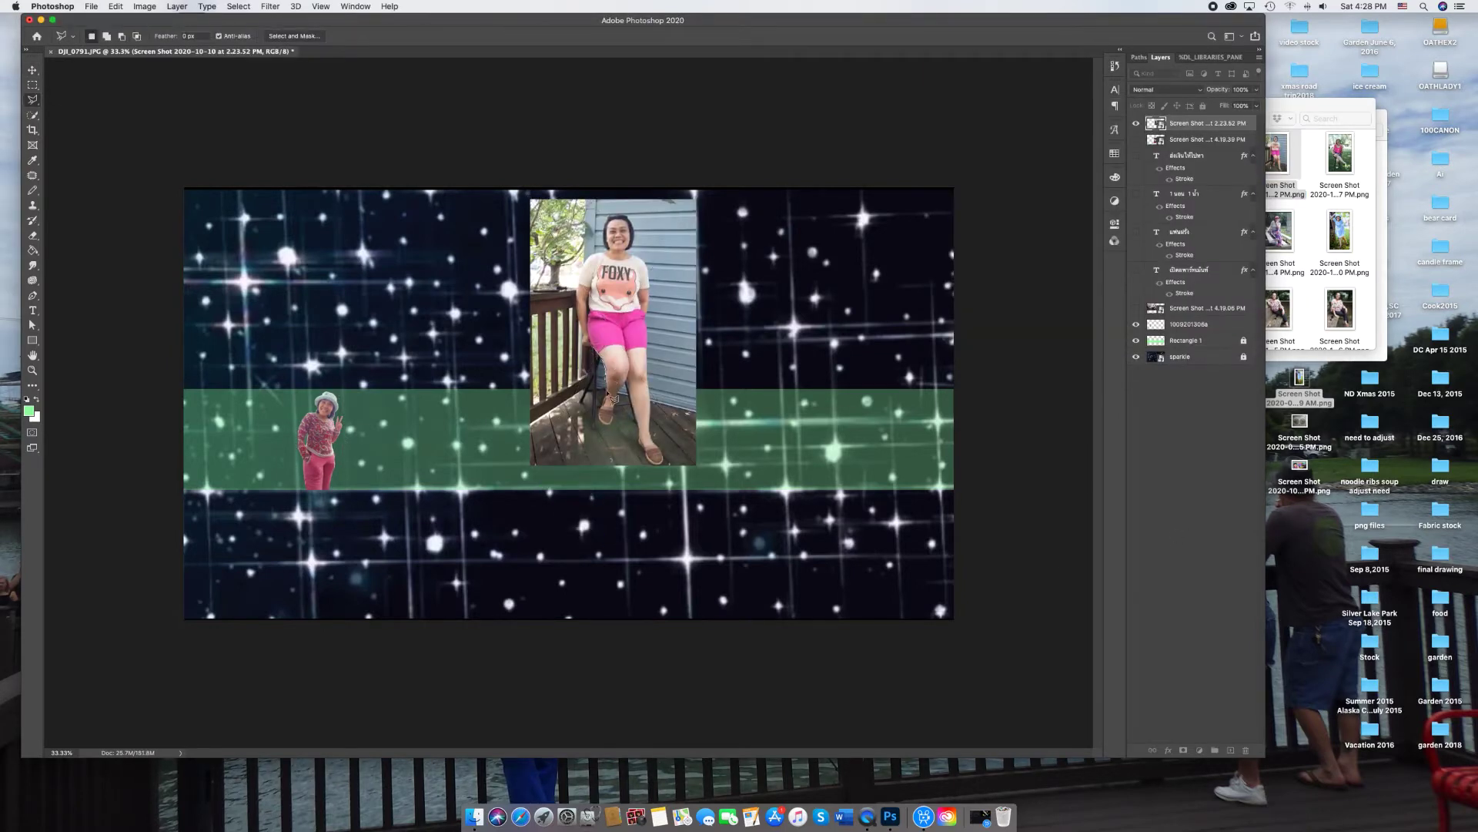
# Step: Lasso the FOXY-shirt woman onto her own layer and delete the original screenshot
pyautogui.moveTo(607, 427)
pyautogui.mouseDown()
pyautogui.moveTo(623, 399)
pyautogui.moveTo(666, 470)
pyautogui.moveTo(657, 410)
pyautogui.mouseUp()
pyautogui.moveTo(653, 285); pyautogui.dragTo(641, 263)
pyautogui.moveTo(611, 229); pyautogui.dragTo(582, 300)
pyautogui.moveTo(590, 350); pyautogui.dragTo(593, 339)
pyautogui.hotkey('ctrl', 'j')
pyautogui.click(1136, 139)
pyautogui.press('Delete')
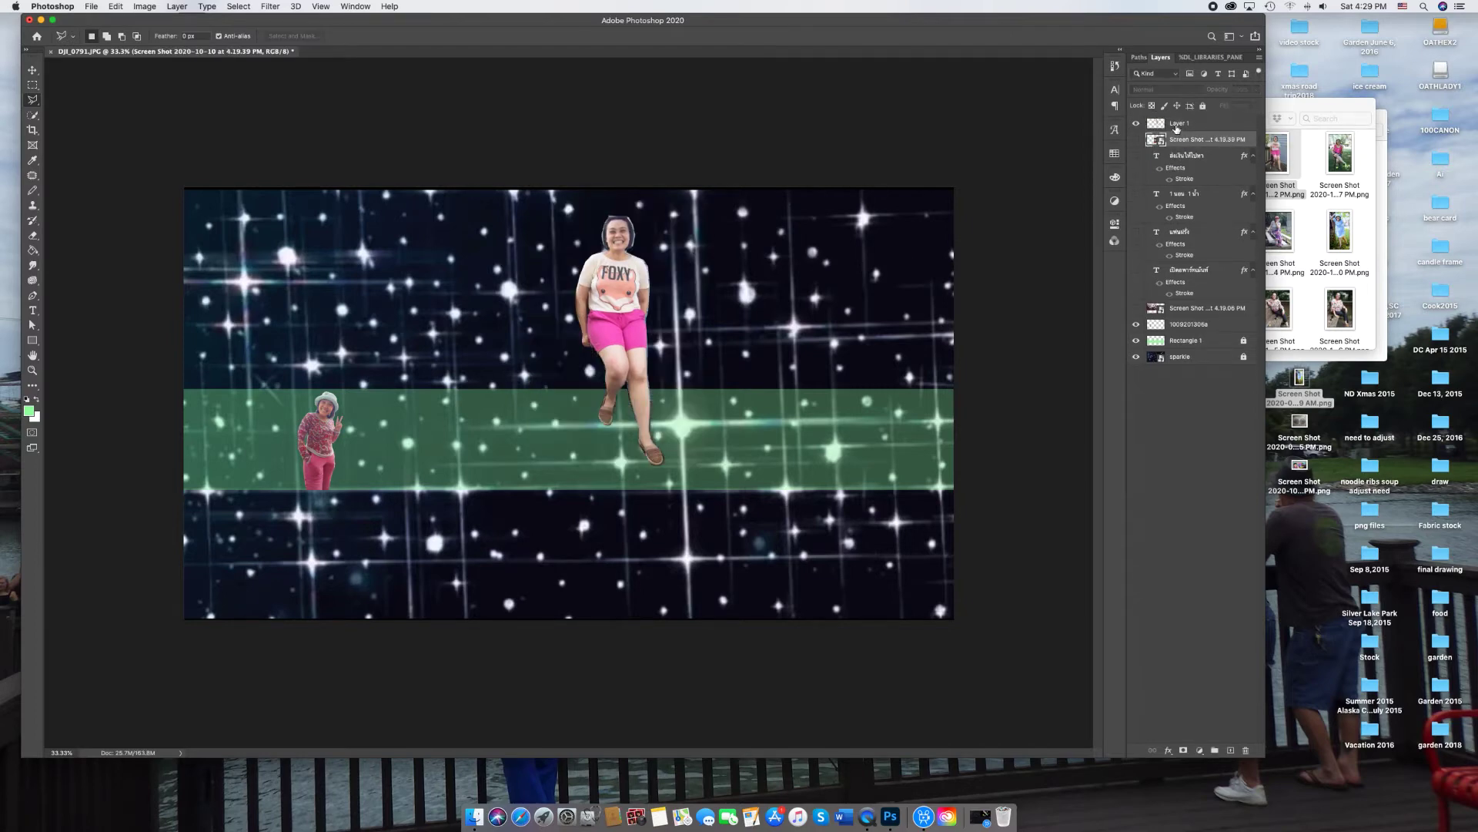
# Step: Scale her down onto the green stripe and add the photo of her on a stool
pyautogui.click(1178, 123)
pyautogui.hotkey('ctrl', 't')
pyautogui.moveTo(576, 215); pyautogui.dragTo(633, 427)
pyautogui.press('Return')
pyautogui.moveTo(1340, 154); pyautogui.dragTo(576, 354)
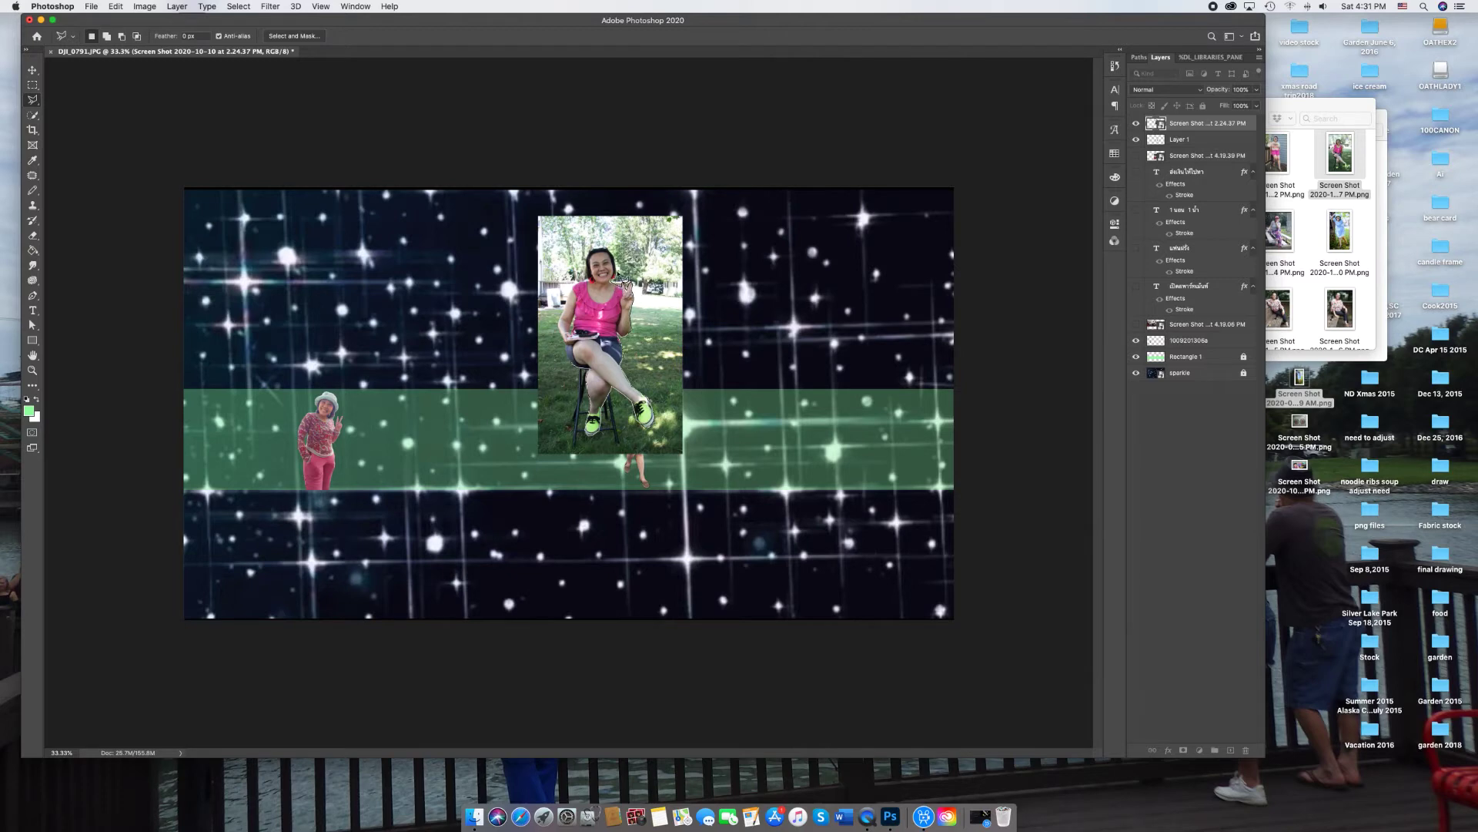
# Step: Cut out the seated woman and shrink her onto the stripe beside the other cutout
pyautogui.moveTo(580, 291)
pyautogui.mouseDown()
pyautogui.moveTo(559, 328)
pyautogui.moveTo(641, 419)
pyautogui.mouseUp()
pyautogui.hotkey('ctrl', 'j')
pyautogui.click(1178, 123)
pyautogui.hotkey('ctrl', 't')
pyautogui.moveTo(556, 244)
pyautogui.mouseDown()
pyautogui.moveTo(543, 382)
pyautogui.moveTo(592, 432)
pyautogui.mouseUp()
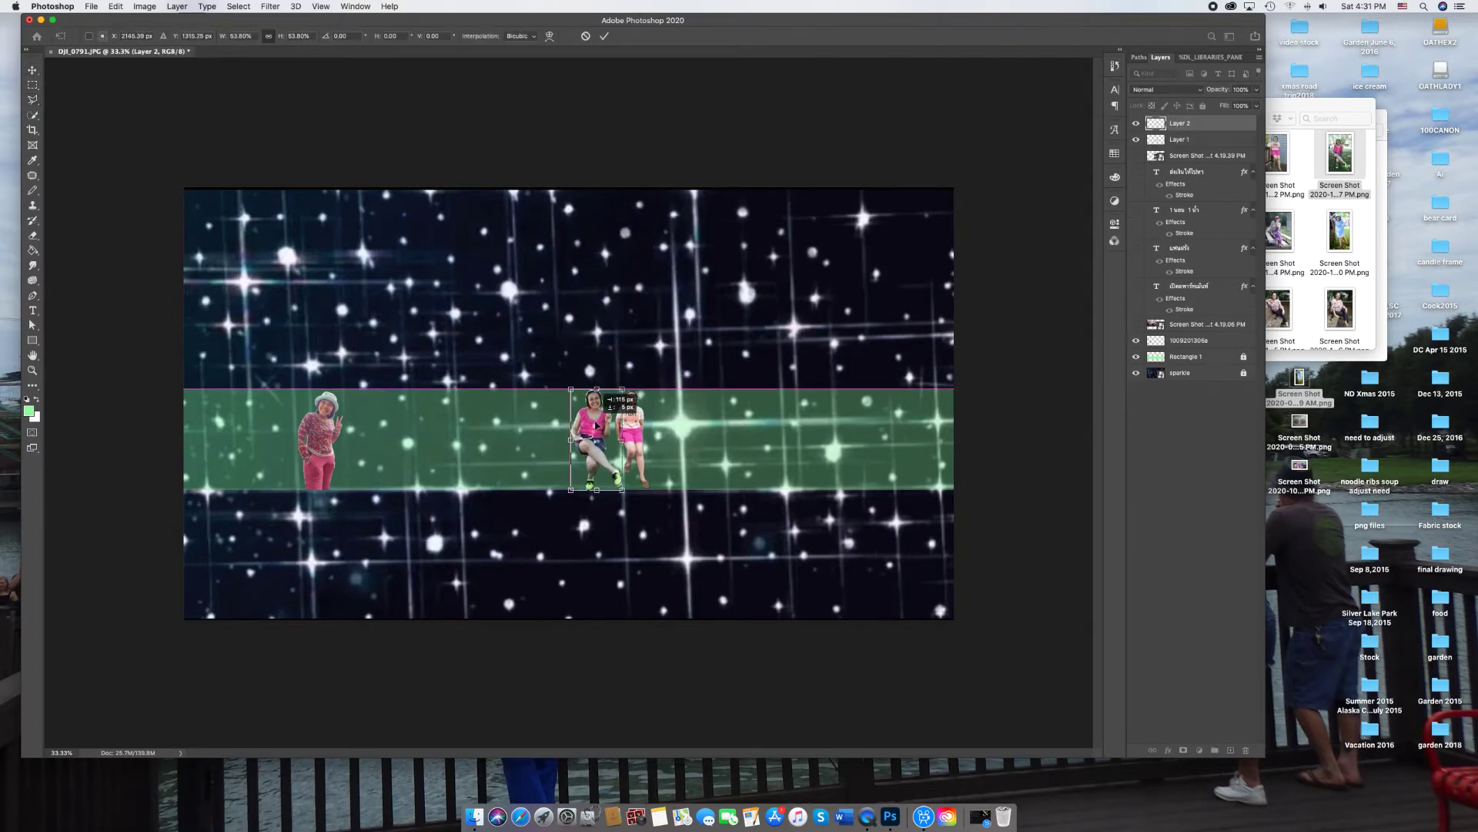
# Step: Place the photo of the woman by a car into the banner
pyautogui.click(1313, 273)
pyautogui.moveTo(1081, 231); pyautogui.dragTo(570, 402)
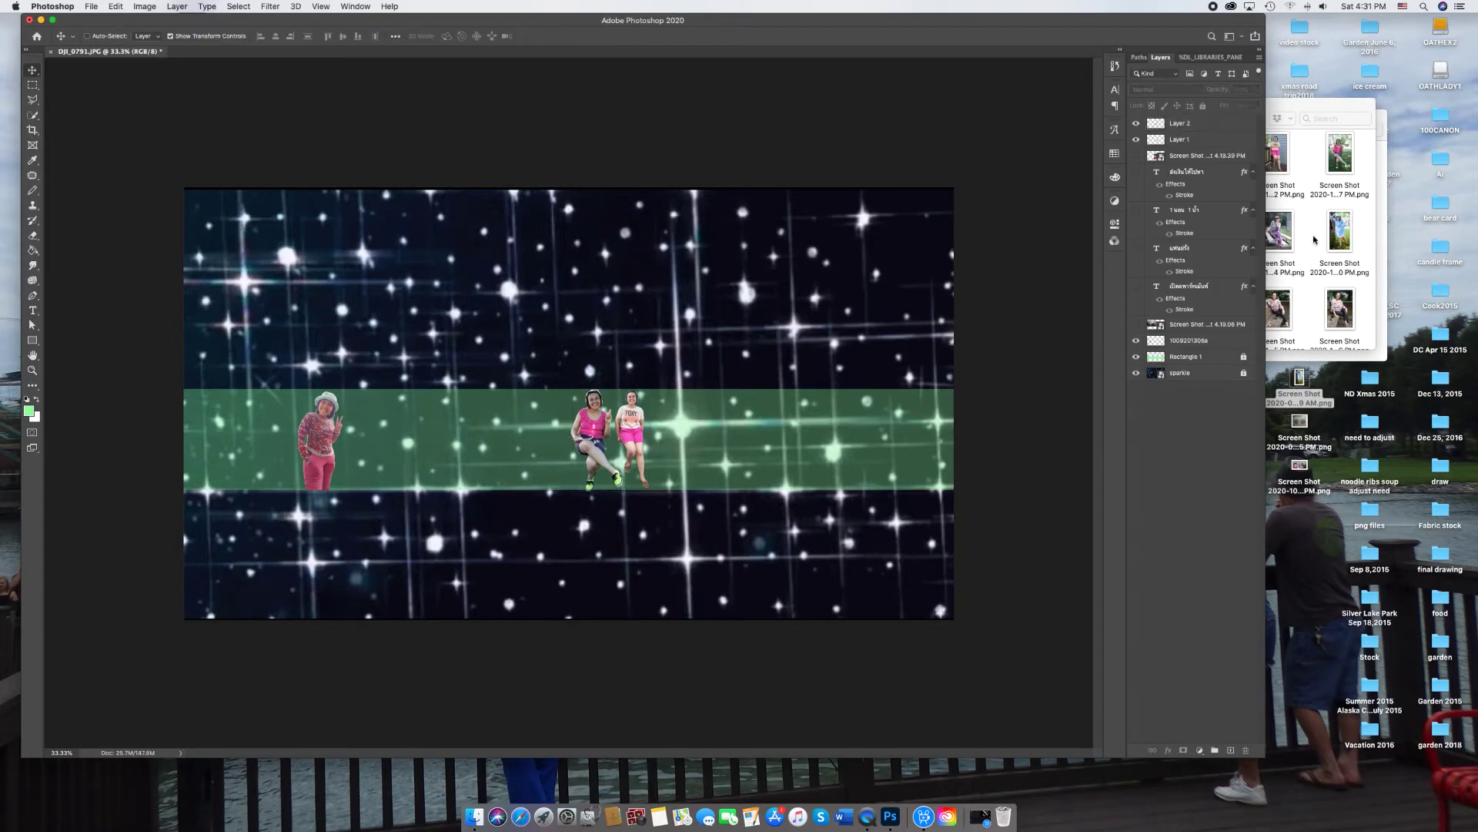
pyautogui.press('Return')
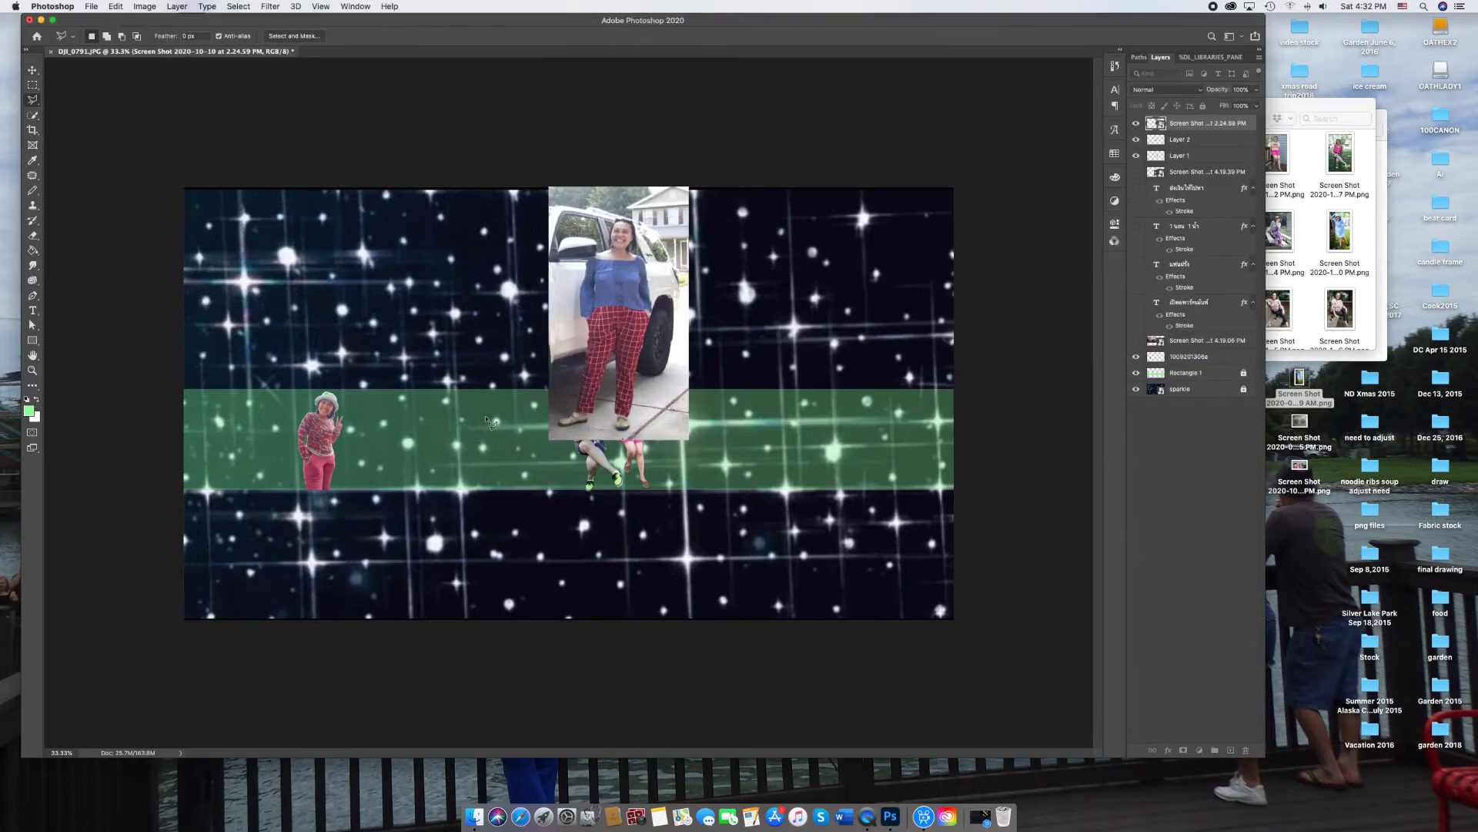
# Step: Select the plaid-trousered woman from the car photo and copy her onto her own layer
pyautogui.moveTo(574, 416); pyautogui.dragTo(593, 331)
pyautogui.moveTo(639, 227); pyautogui.dragTo(633, 426)
pyautogui.click(34, 116)
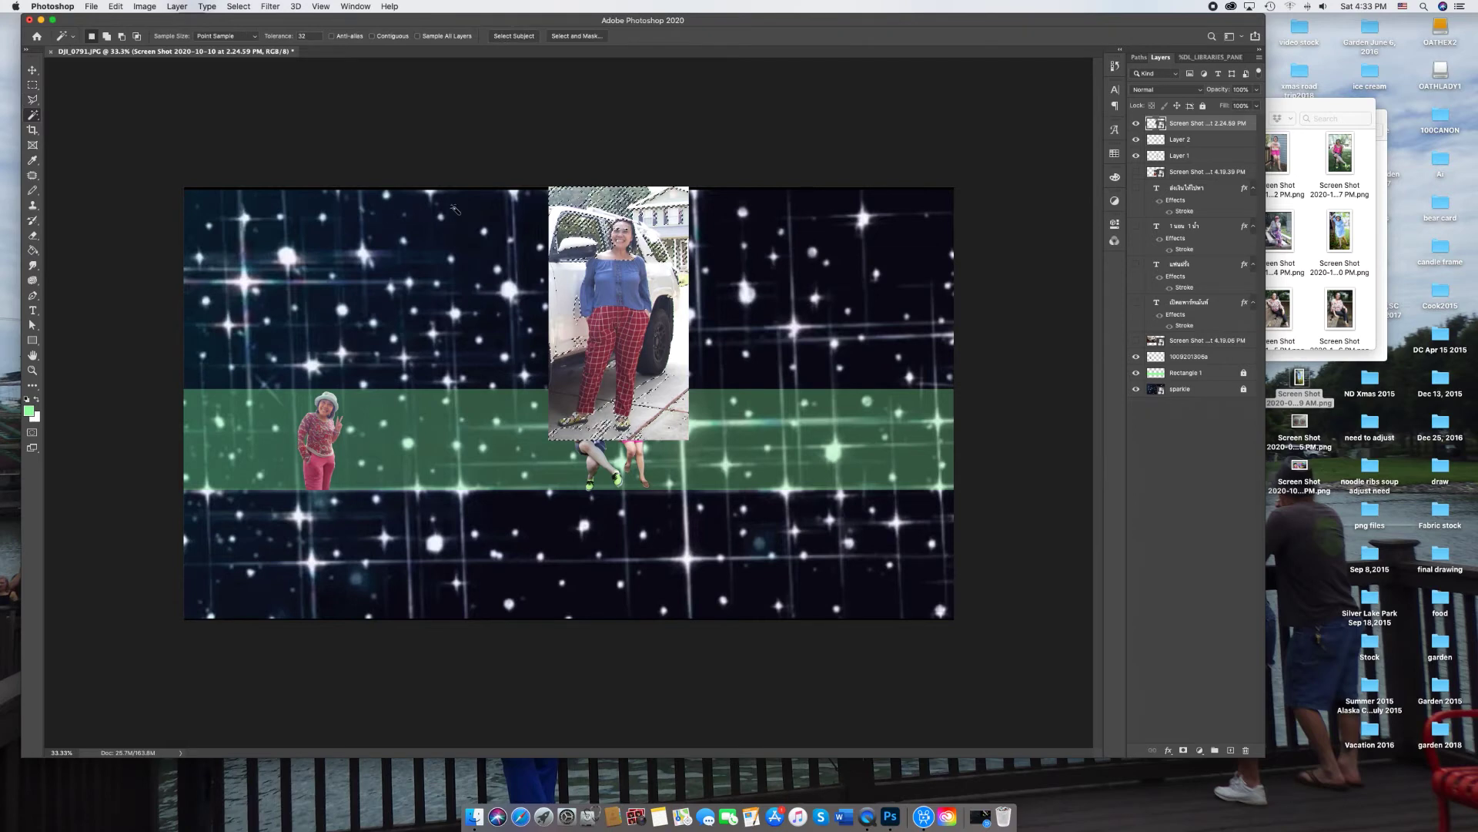
pyautogui.moveTo(620, 300); pyautogui.dragTo(604, 397)
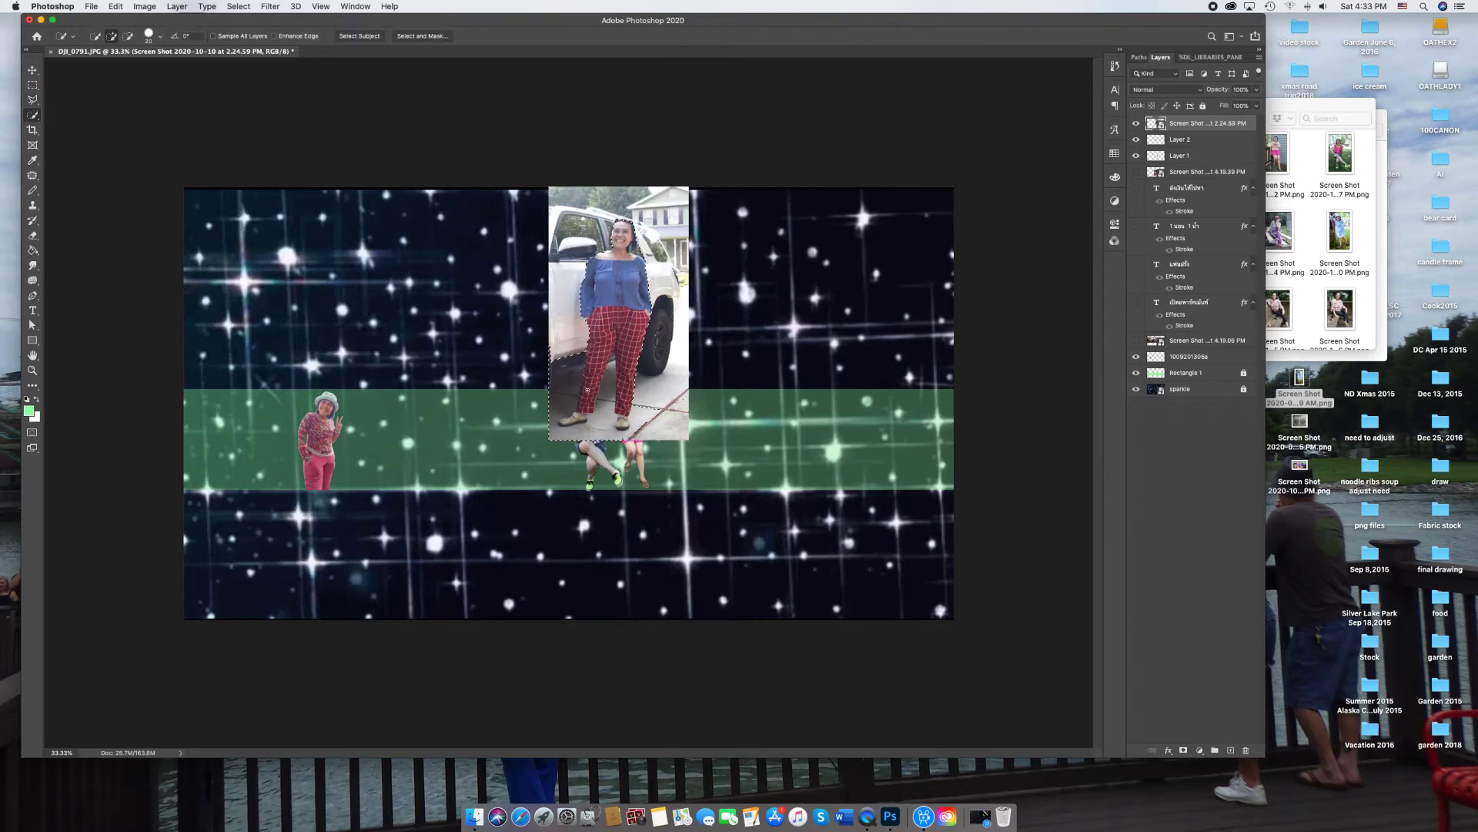
pyautogui.hotkey('ctrl', 'd')
pyautogui.press('l')
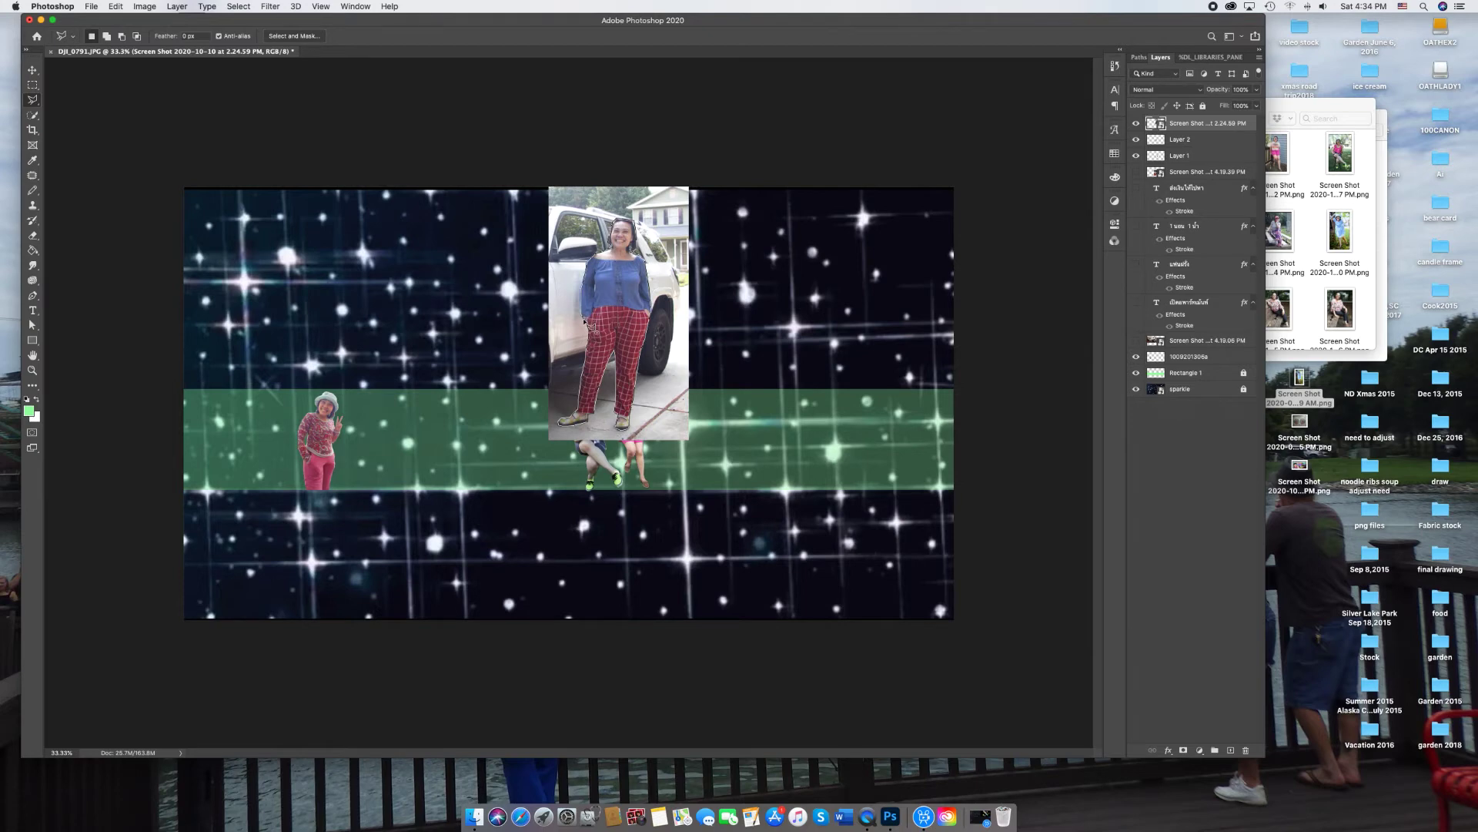
pyautogui.hotkey('ctrl', 'j')
# Step: Shrink her into the right side of the green stripe and drop in another photo of her
pyautogui.click(32, 69)
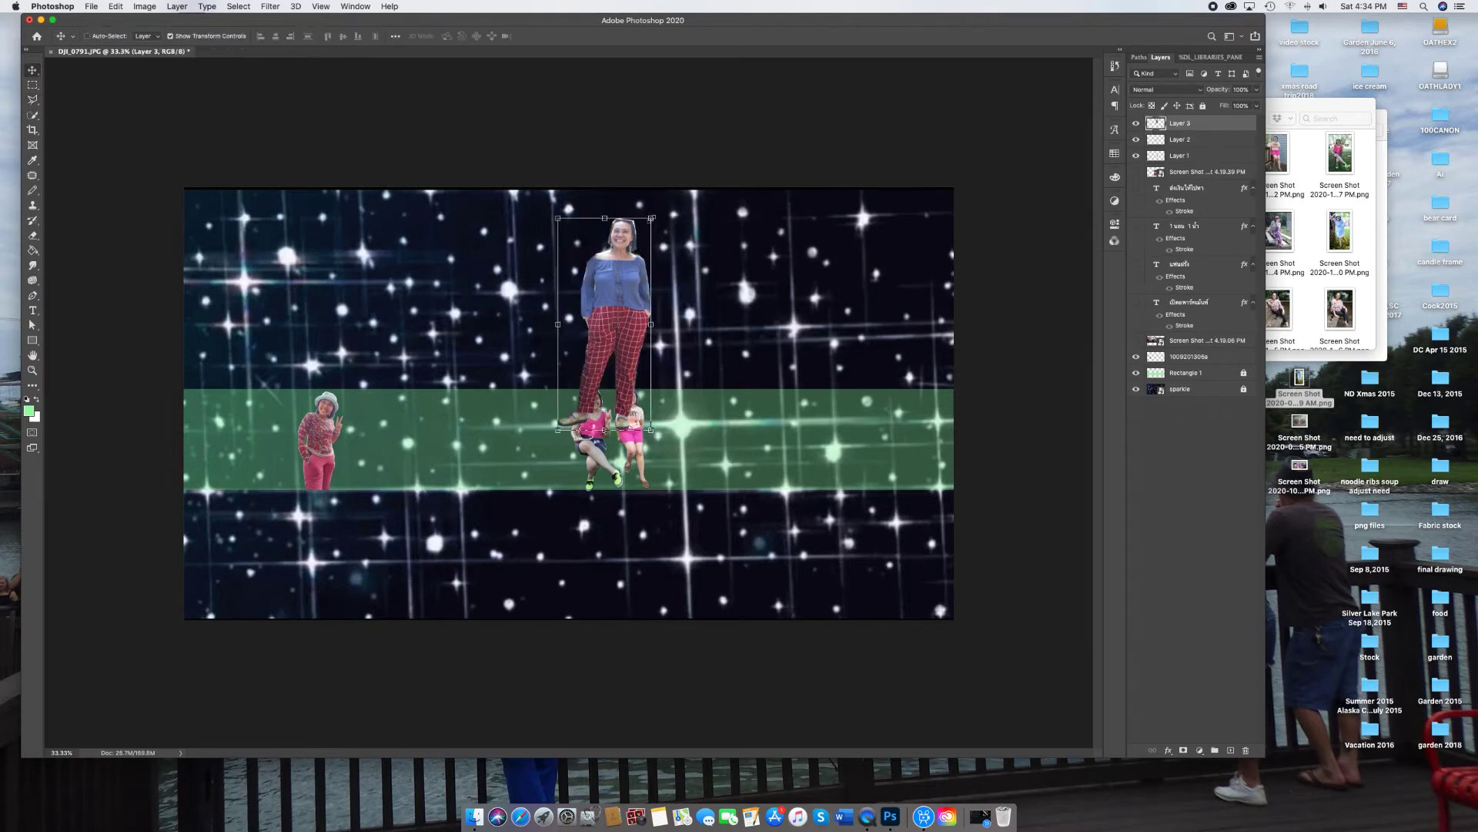
pyautogui.moveTo(608, 323); pyautogui.dragTo(743, 392)
pyautogui.click(1162, 506)
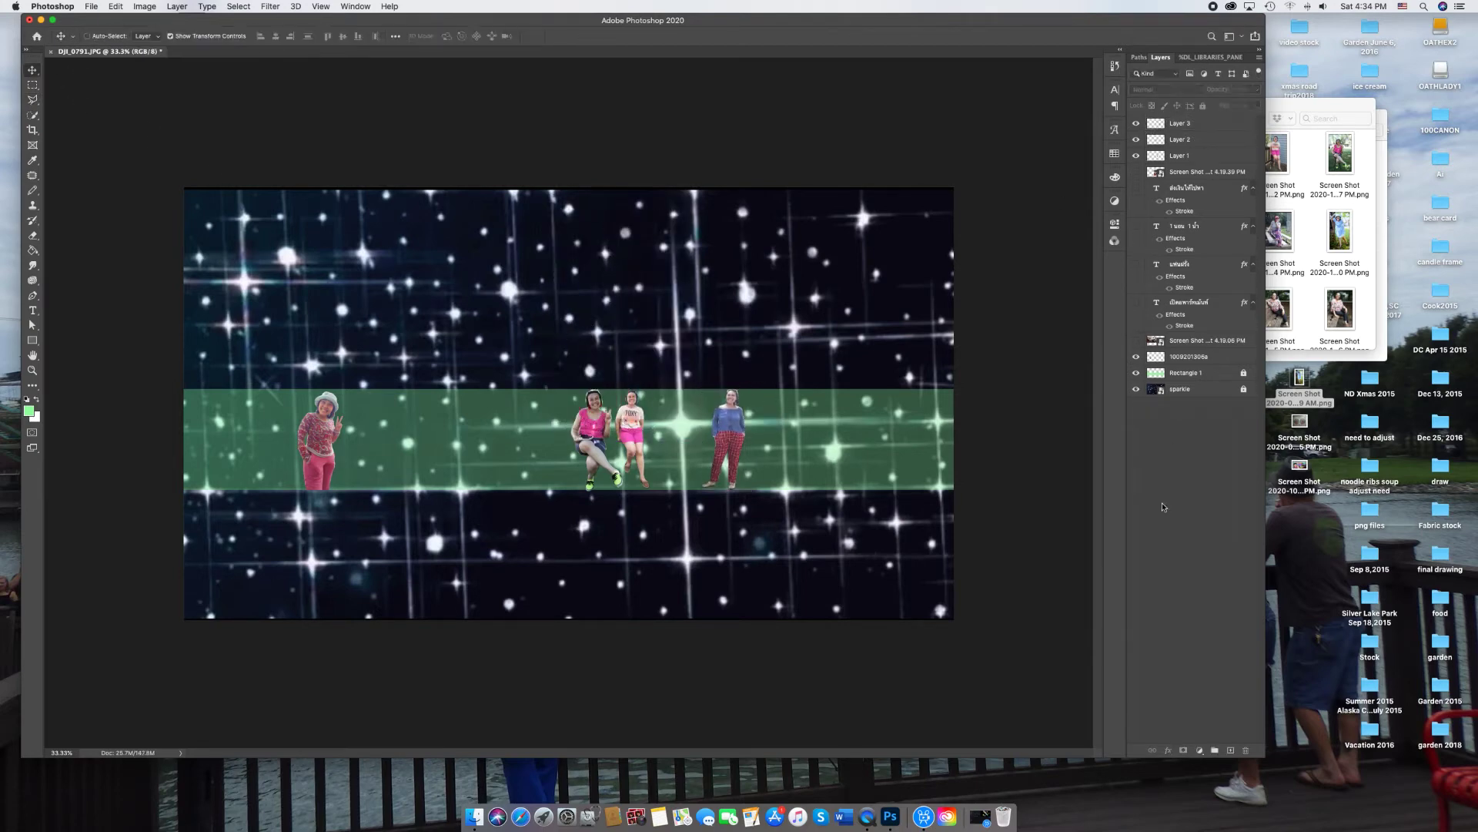
pyautogui.click(1309, 231)
pyautogui.moveTo(1138, 264); pyautogui.dragTo(548, 351)
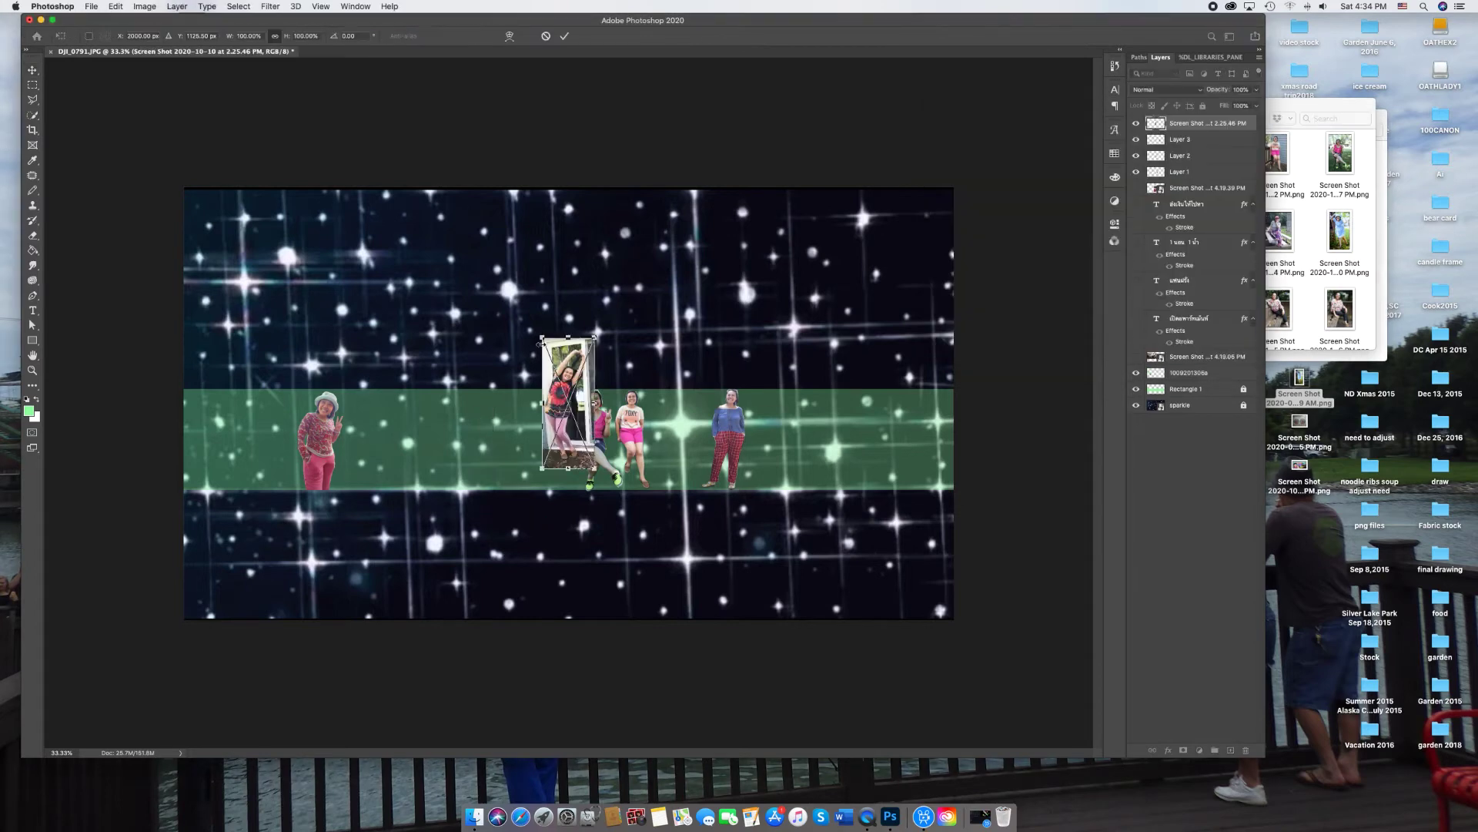
# Step: Lasso the arms-raised tie-dye woman onto a new layer and remove the original photo
pyautogui.click(32, 99)
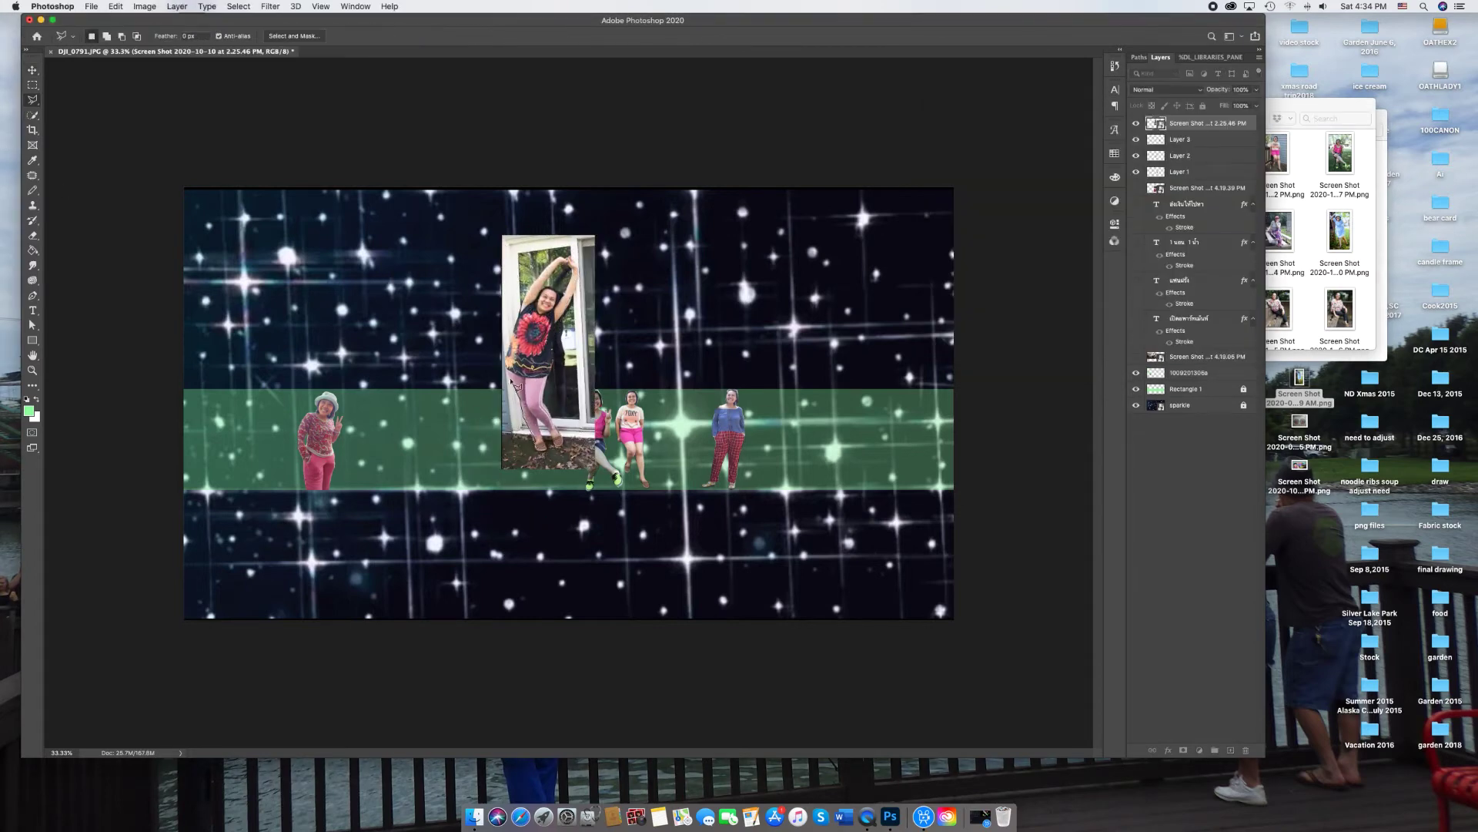
pyautogui.moveTo(510, 362)
pyautogui.mouseDown()
pyautogui.moveTo(562, 262)
pyautogui.moveTo(552, 419)
pyautogui.mouseUp()
pyautogui.moveTo(557, 423)
pyautogui.mouseDown()
pyautogui.moveTo(562, 454)
pyautogui.moveTo(539, 458)
pyautogui.mouseUp()
pyautogui.press('super+j')
pyautogui.click(1174, 139)
pyautogui.press('BackSpace')
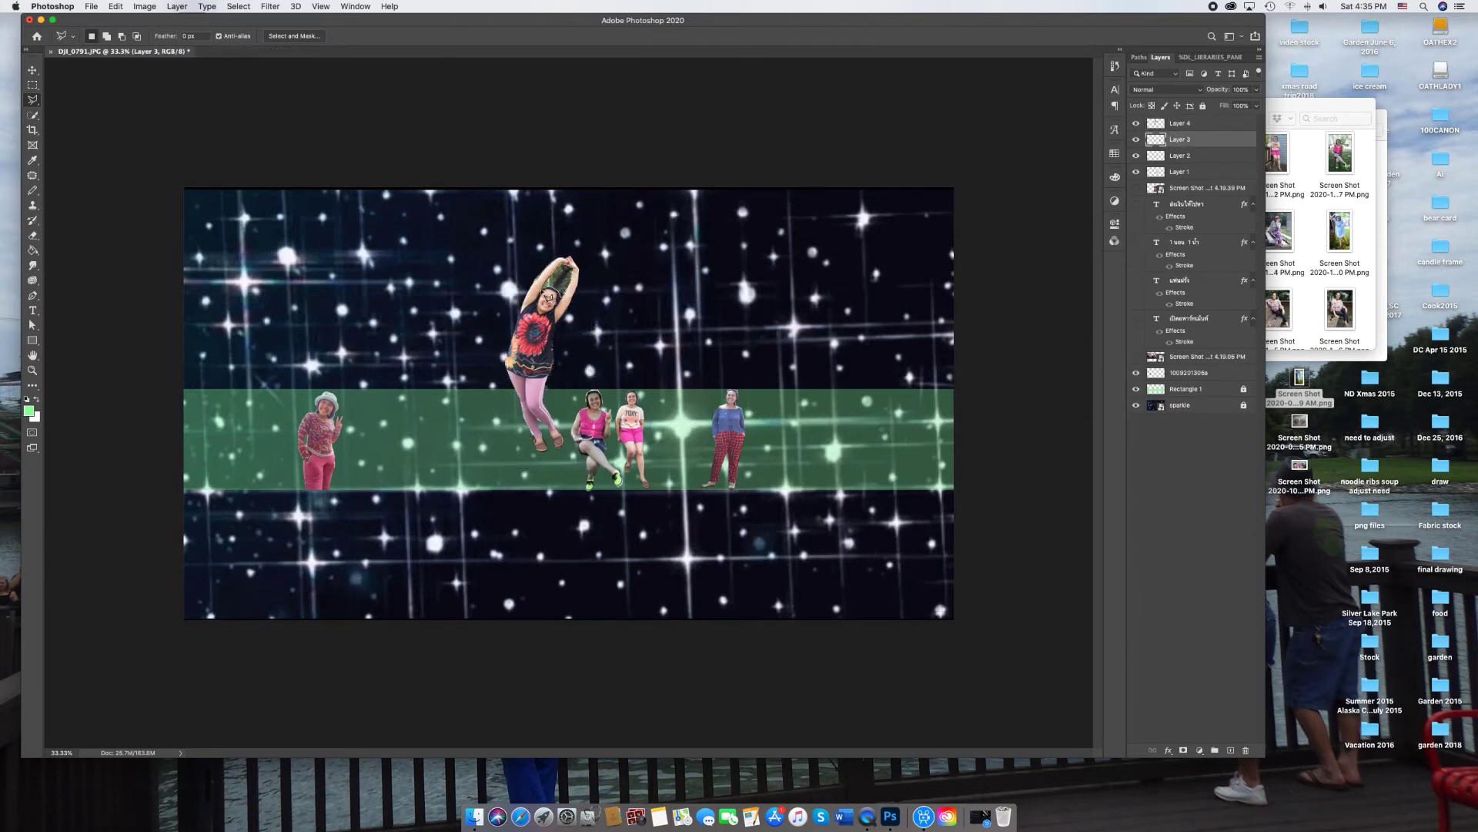
# Step: Shrink the tie-dye woman to about half size on the stripe and place the green-backdrop photo
pyautogui.click(1164, 124)
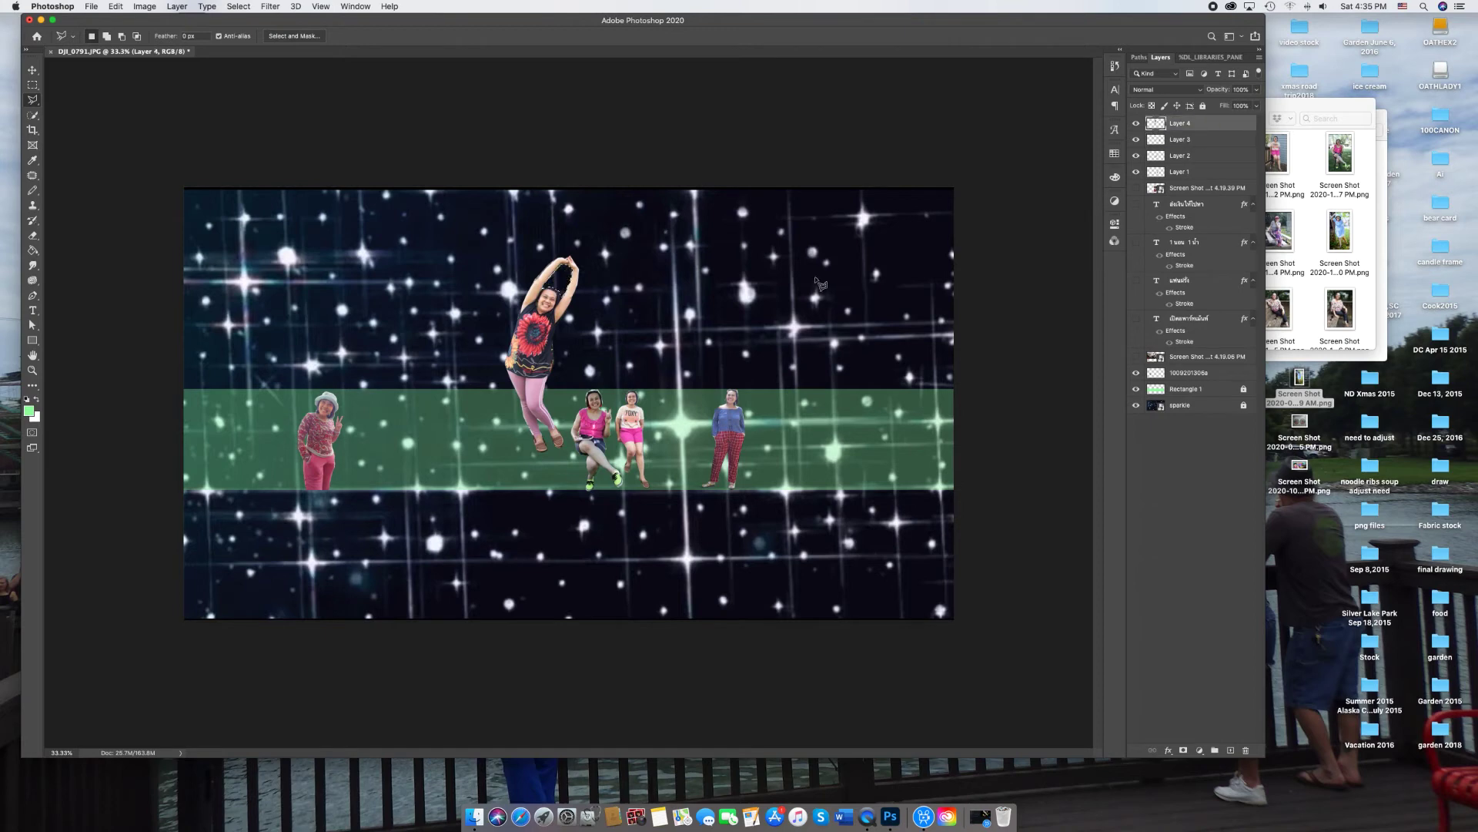
pyautogui.press('super+t')
pyautogui.moveTo(585, 252); pyautogui.dragTo(563, 303)
pyautogui.moveTo(512, 337); pyautogui.dragTo(526, 404)
pyautogui.moveTo(549, 355); pyautogui.dragTo(539, 388)
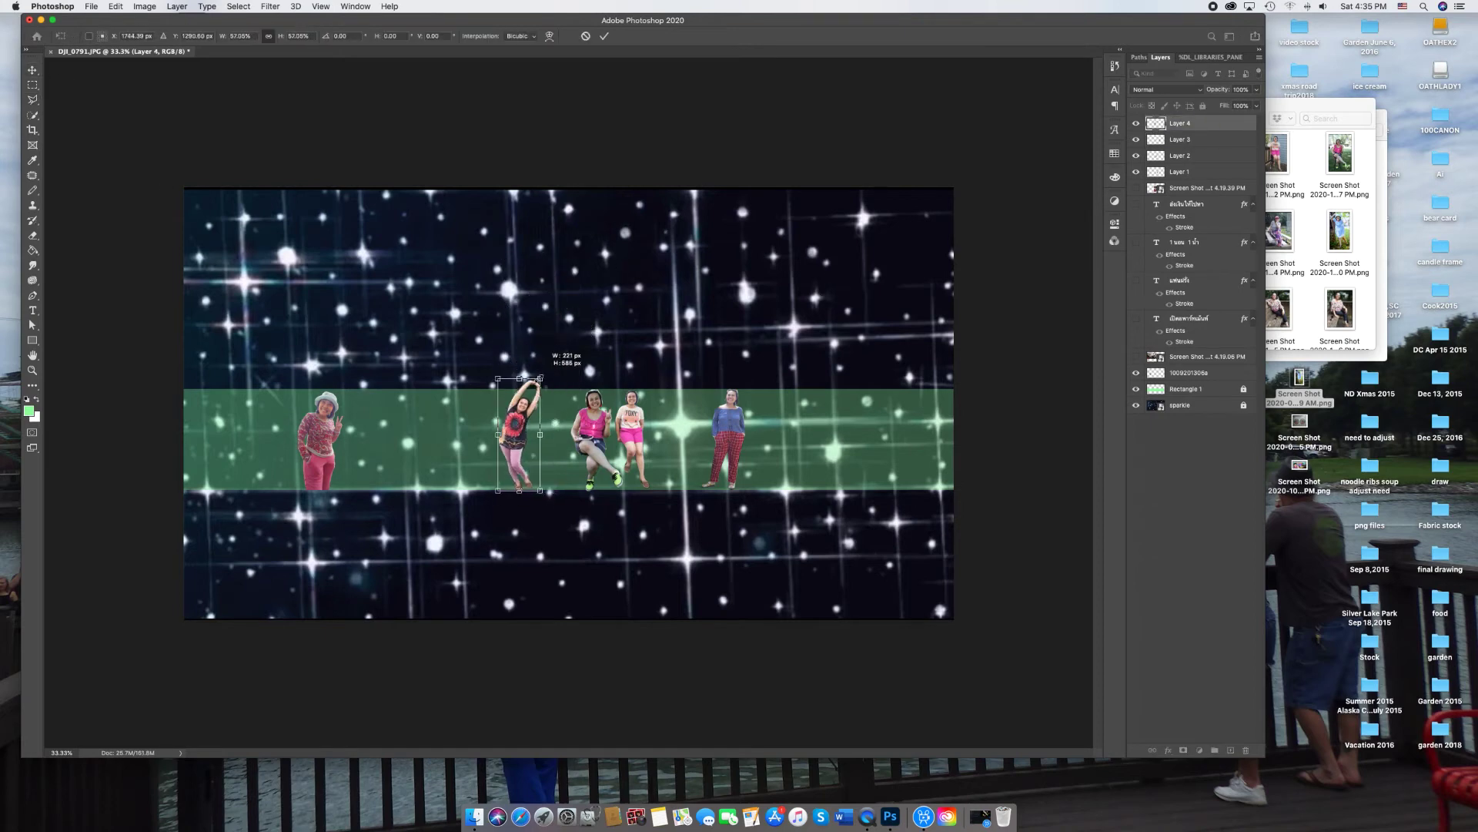
pyautogui.press('Return')
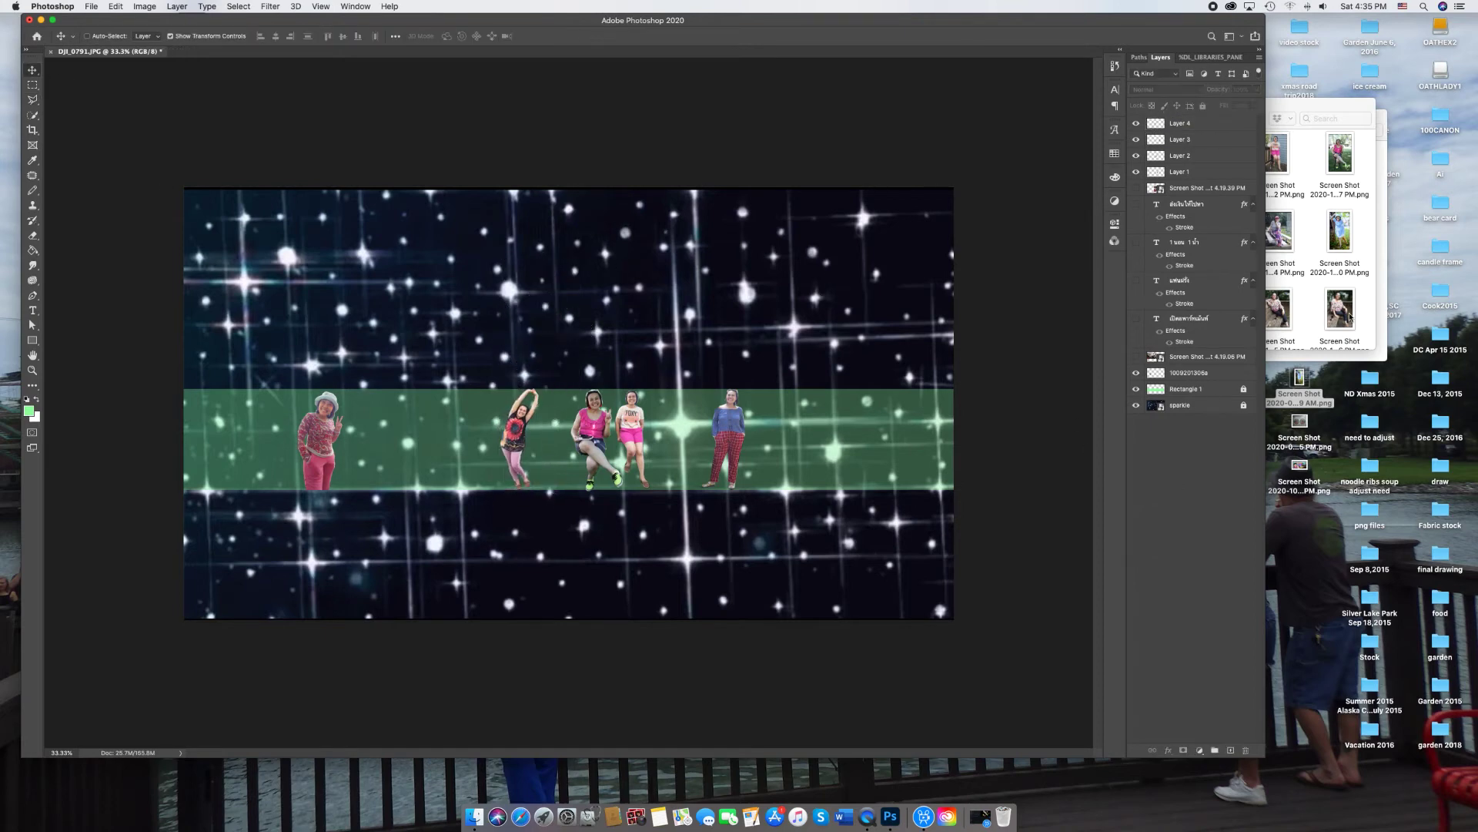
pyautogui.moveTo(1340, 231); pyautogui.dragTo(566, 323)
pyautogui.press('Return')
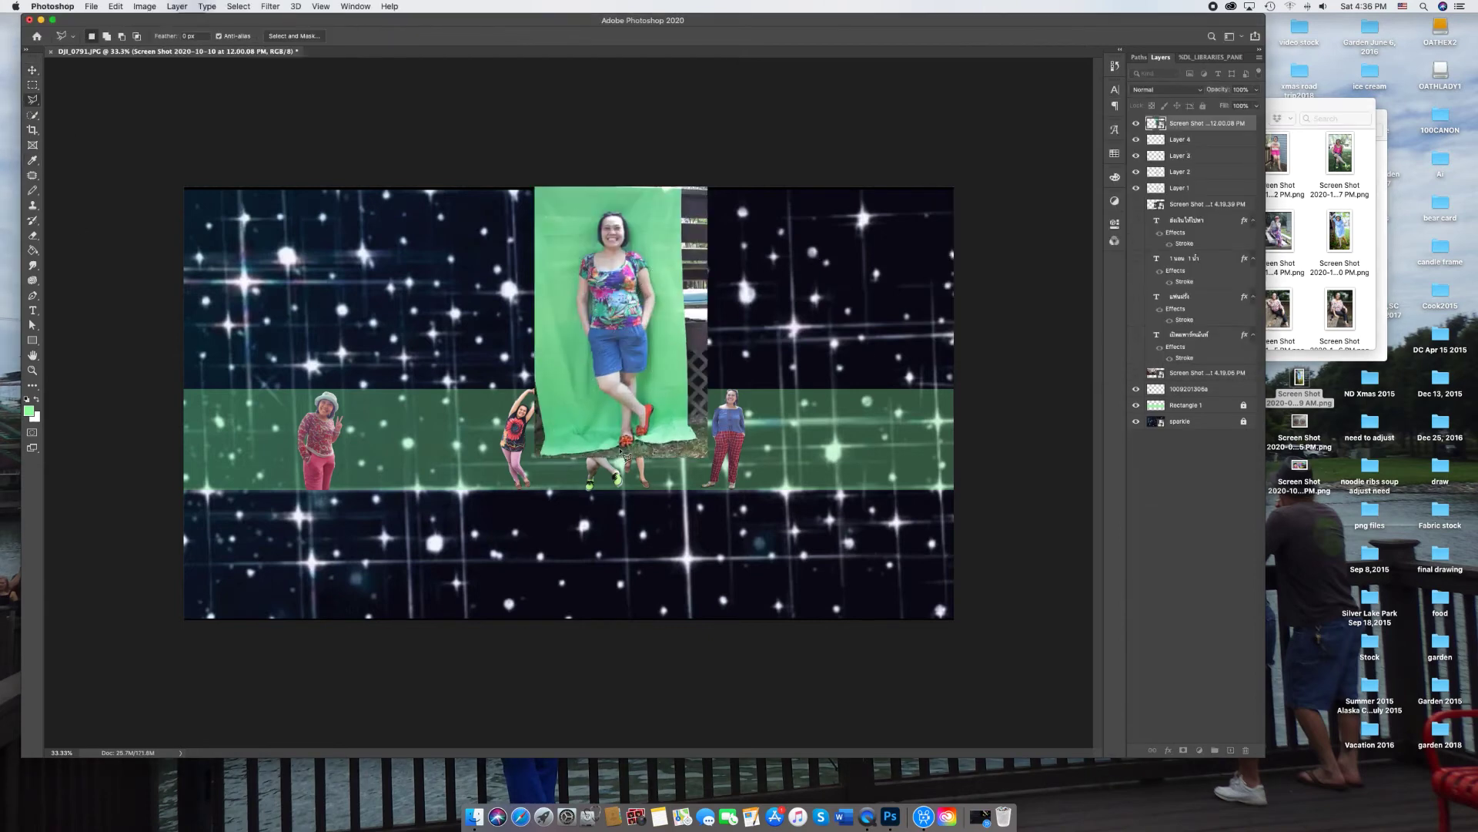
# Step: Lasso the denim-shorts woman off her green backdrop onto a new layer, removing the original
pyautogui.moveTo(607, 399)
pyautogui.mouseDown()
pyautogui.moveTo(582, 324)
pyautogui.moveTo(585, 257)
pyautogui.moveTo(635, 247)
pyautogui.mouseUp()
pyautogui.moveTo(653, 331); pyautogui.dragTo(656, 371)
pyautogui.moveTo(657, 425); pyautogui.dragTo(639, 450)
pyautogui.hotkey('ctrl', 'j')
pyautogui.press('Delete')
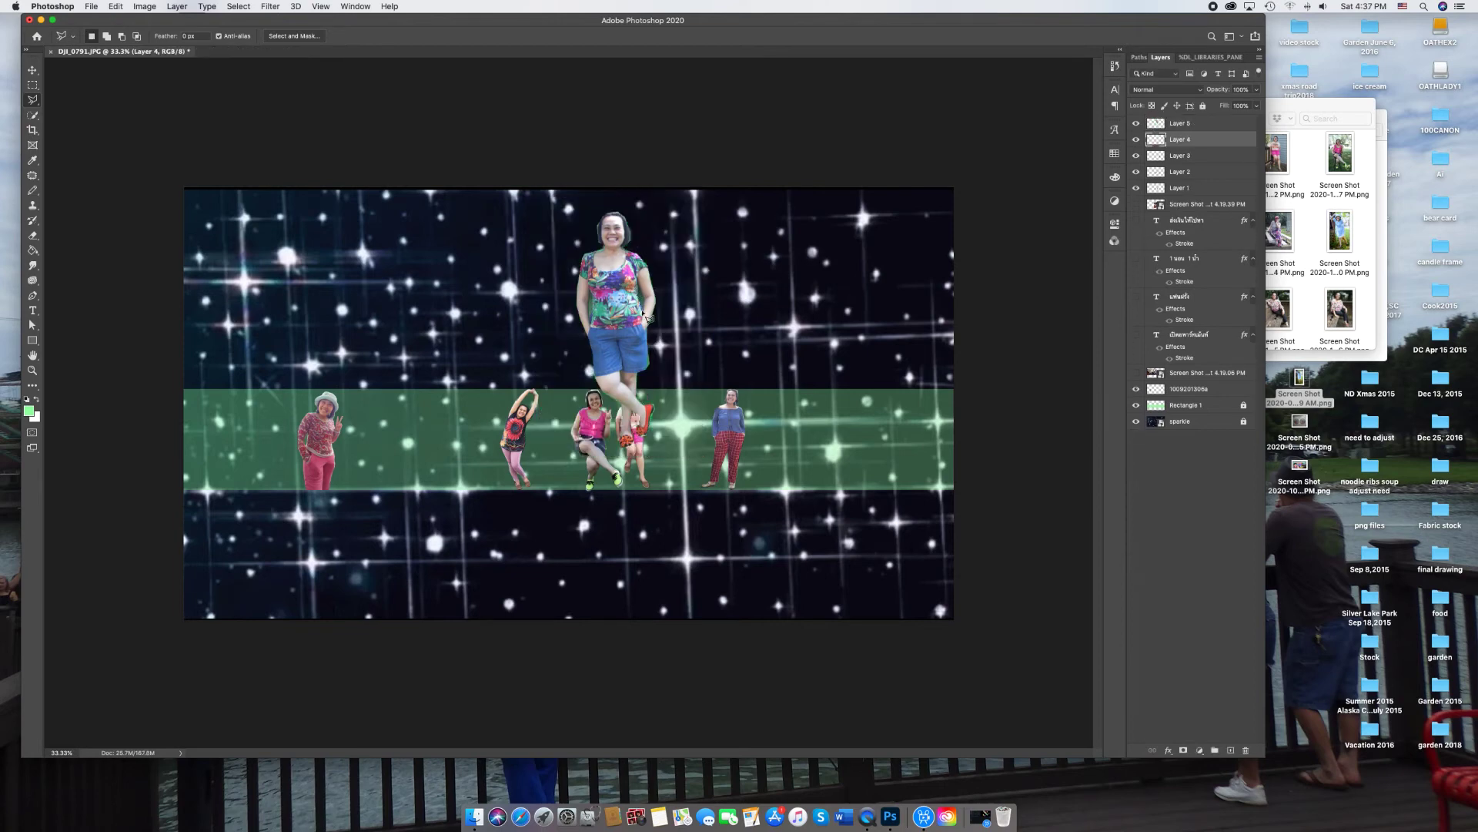
# Step: Shrink the denim-shorts woman to about 58% into the stripe beside the others
pyautogui.click(1164, 127)
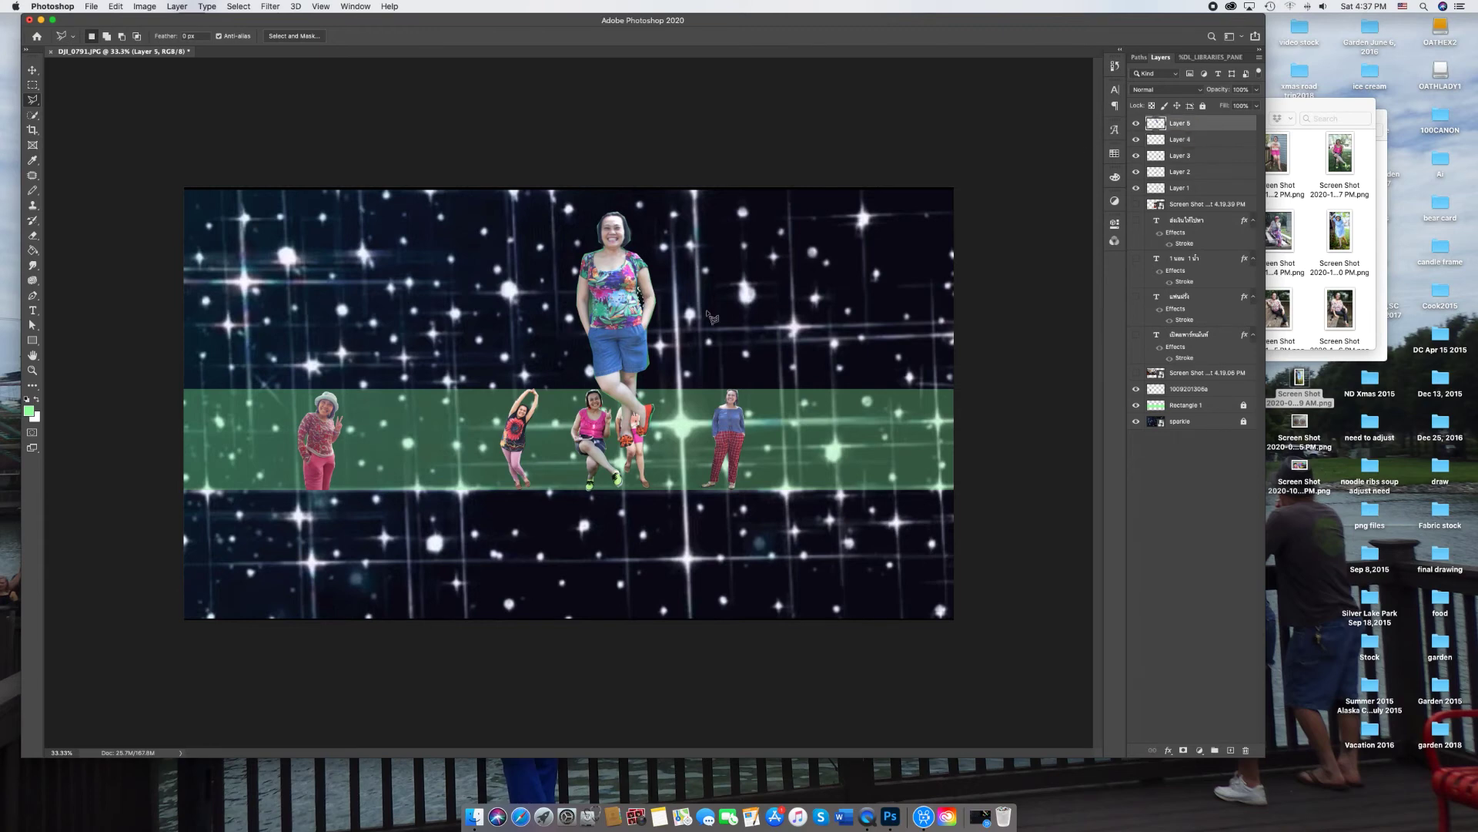
pyautogui.hotkey('ctrl', 't')
pyautogui.moveTo(573, 209); pyautogui.dragTo(666, 389)
pyautogui.click(1218, 463)
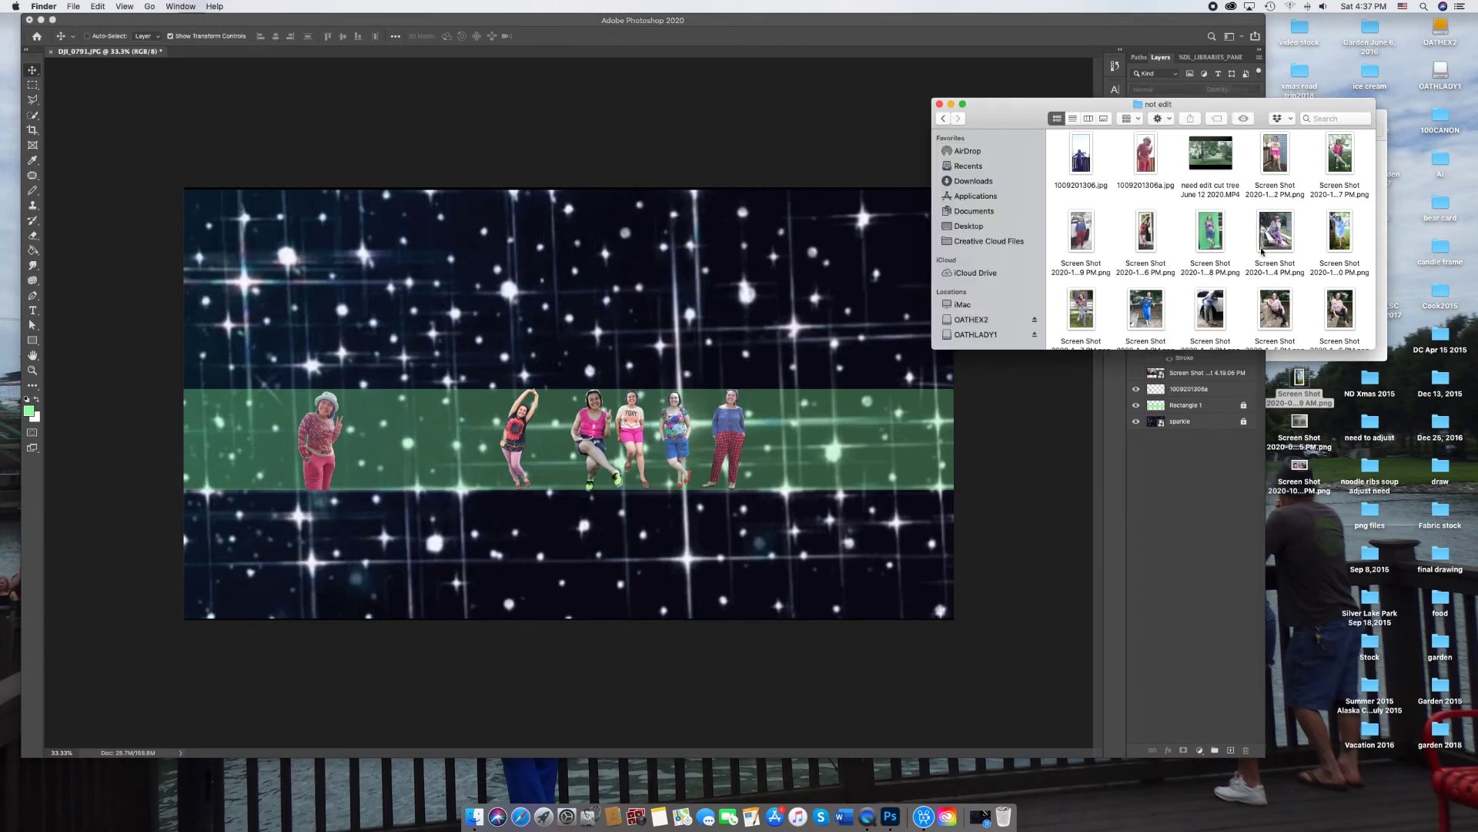
# Step: Place the bench photo, cut out the patterned-trousers woman, and shrink her to about 51% in the stripe
pyautogui.moveTo(1279, 308); pyautogui.dragTo(630, 437)
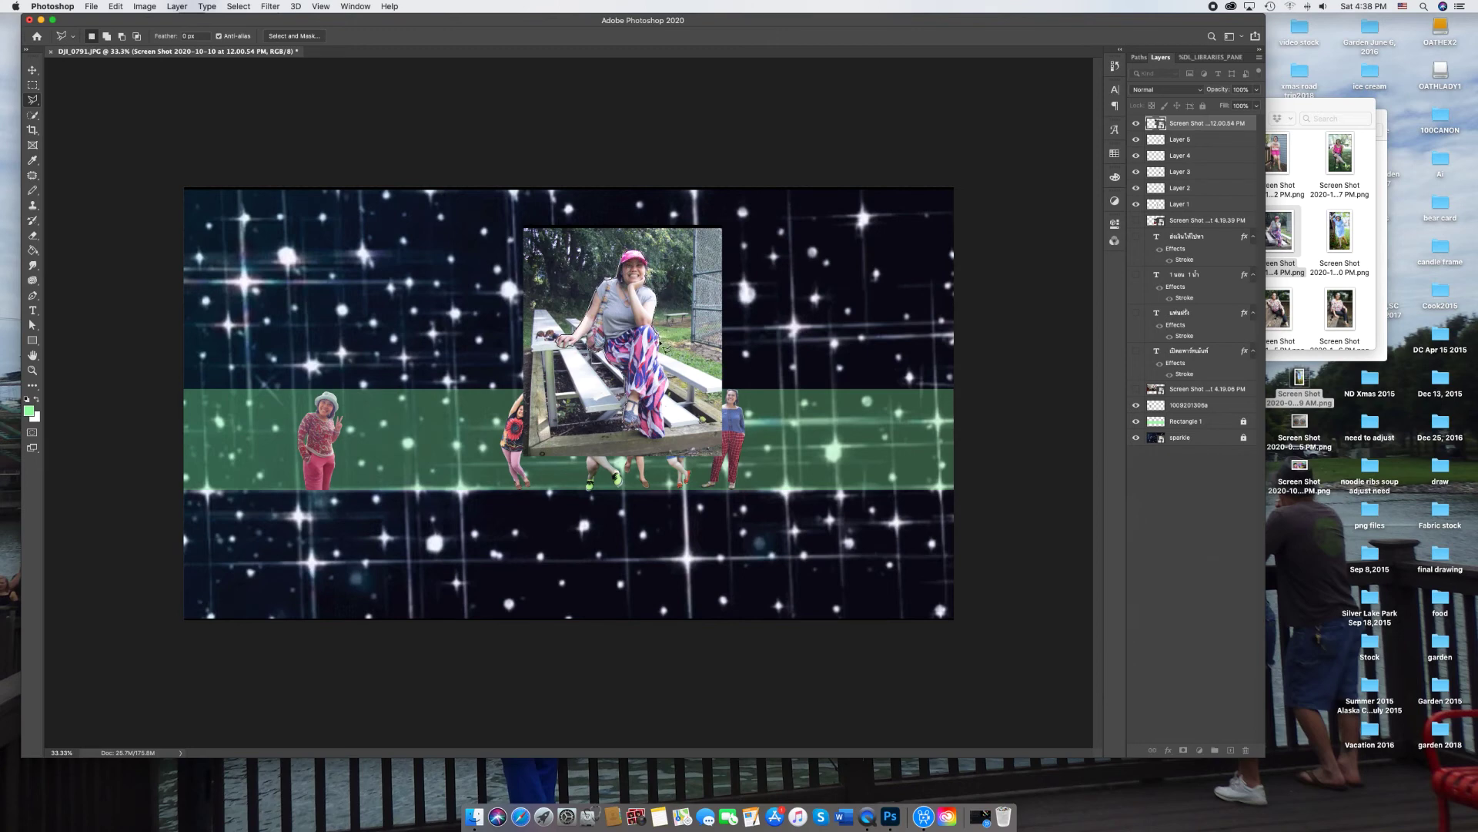
pyautogui.moveTo(672, 396)
pyautogui.mouseDown()
pyautogui.moveTo(644, 435)
pyautogui.moveTo(628, 422)
pyautogui.moveTo(616, 347)
pyautogui.moveTo(443, 439)
pyautogui.mouseUp()
pyautogui.press('super+j')
pyautogui.press('super+t')
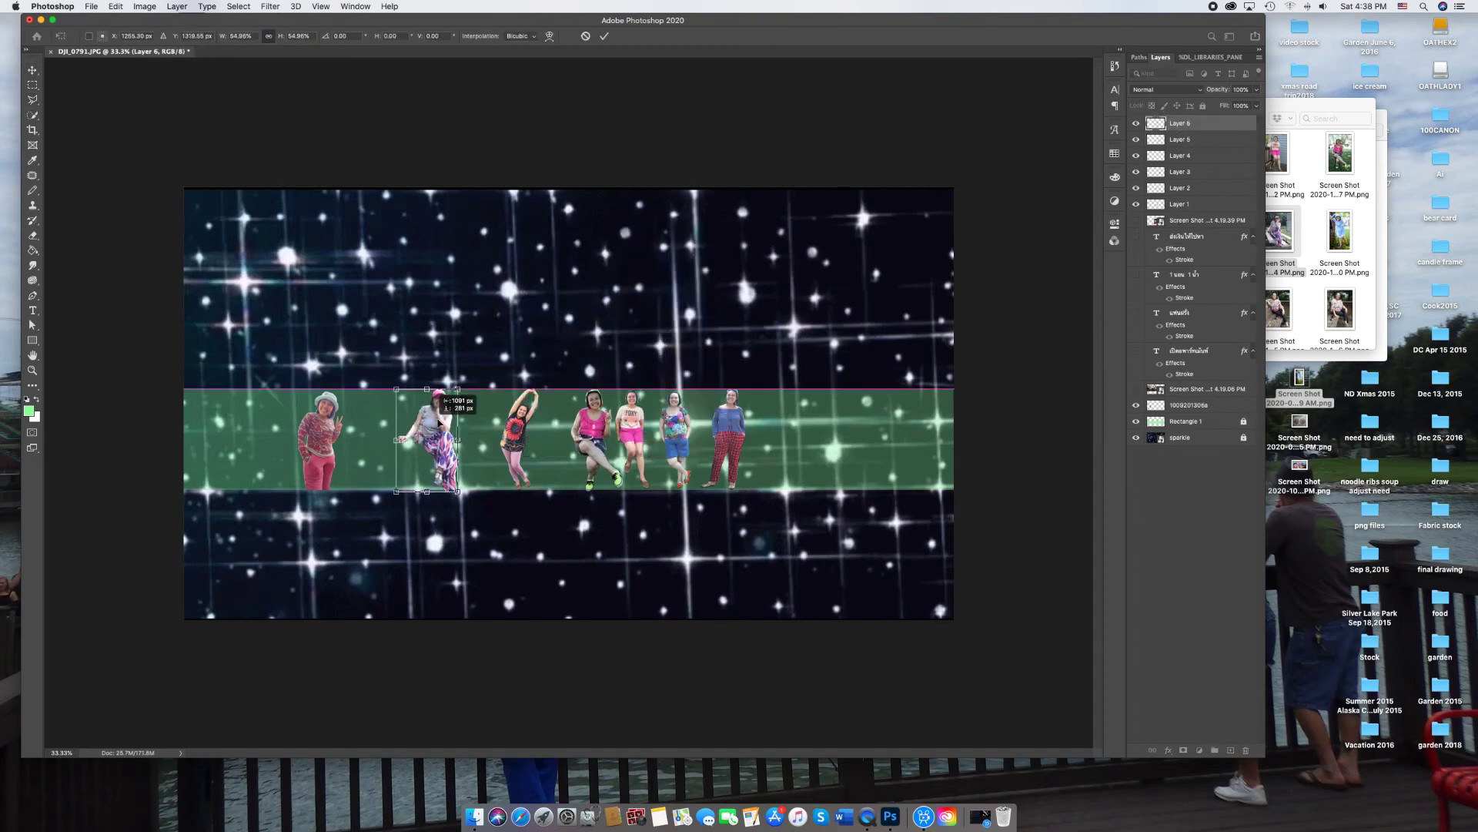
pyautogui.press('Return')
pyautogui.click(1340, 231)
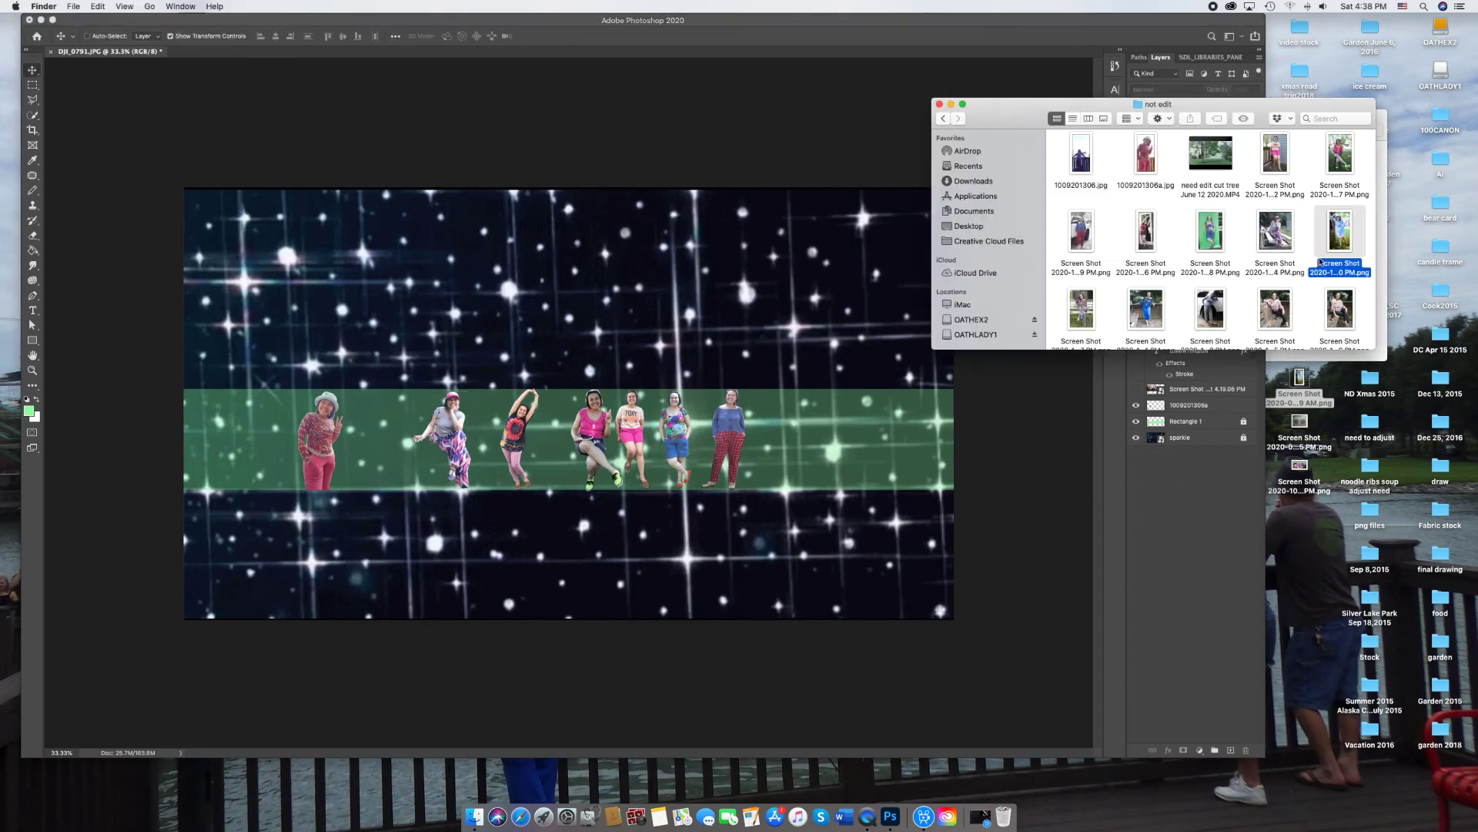
# Step: Place the blue-dress photo, lasso the woman onto a new layer, and delete the original
pyautogui.moveTo(1340, 231); pyautogui.dragTo(593, 358)
pyautogui.moveTo(597, 467)
pyautogui.mouseDown()
pyautogui.moveTo(579, 335)
pyautogui.moveTo(547, 294)
pyautogui.moveTo(565, 259)
pyautogui.moveTo(609, 267)
pyautogui.moveTo(641, 309)
pyautogui.moveTo(624, 340)
pyautogui.moveTo(651, 446)
pyautogui.moveTo(616, 412)
pyautogui.moveTo(601, 465)
pyautogui.mouseUp()
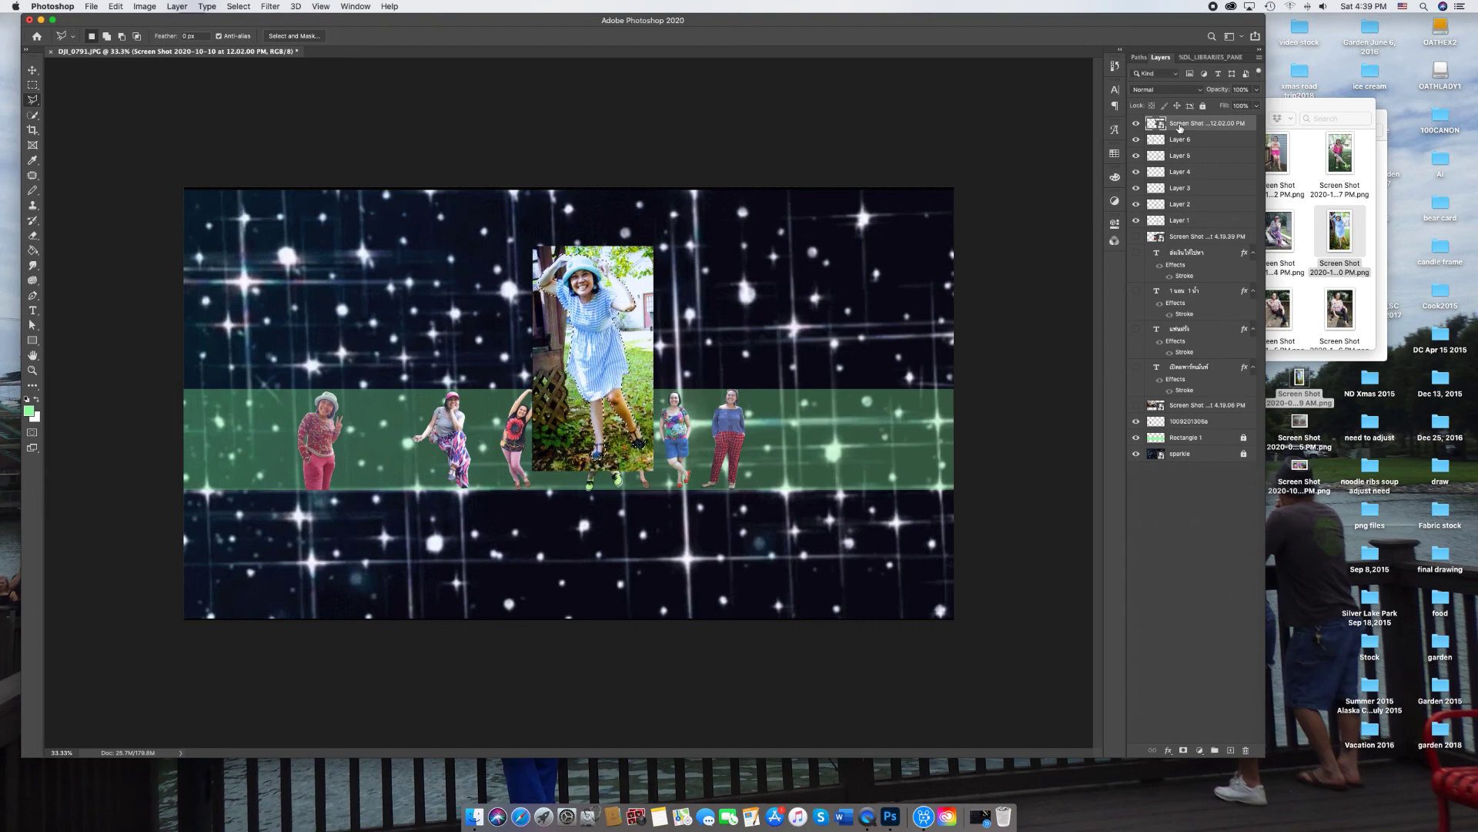
pyautogui.hotkey('ctrl', 'j')
pyautogui.click(1186, 140)
pyautogui.press('Delete')
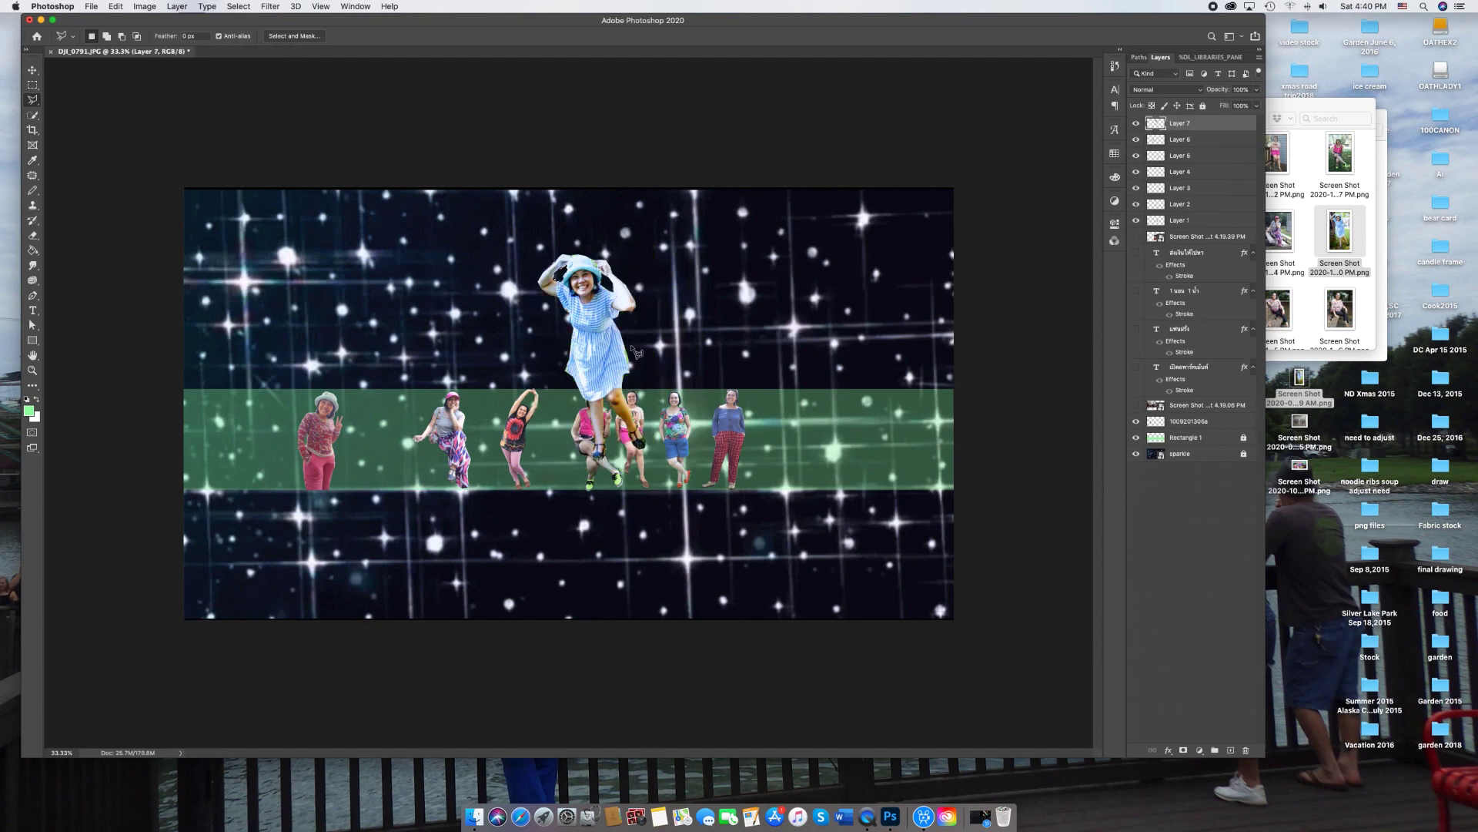
# Step: Shrink the blue-dress woman to about 49% and move her into the stripe beside the others
pyautogui.hotkey('ctrl', 't')
pyautogui.moveTo(535, 250); pyautogui.dragTo(592, 362)
pyautogui.moveTo(620, 412); pyautogui.dragTo(783, 422)
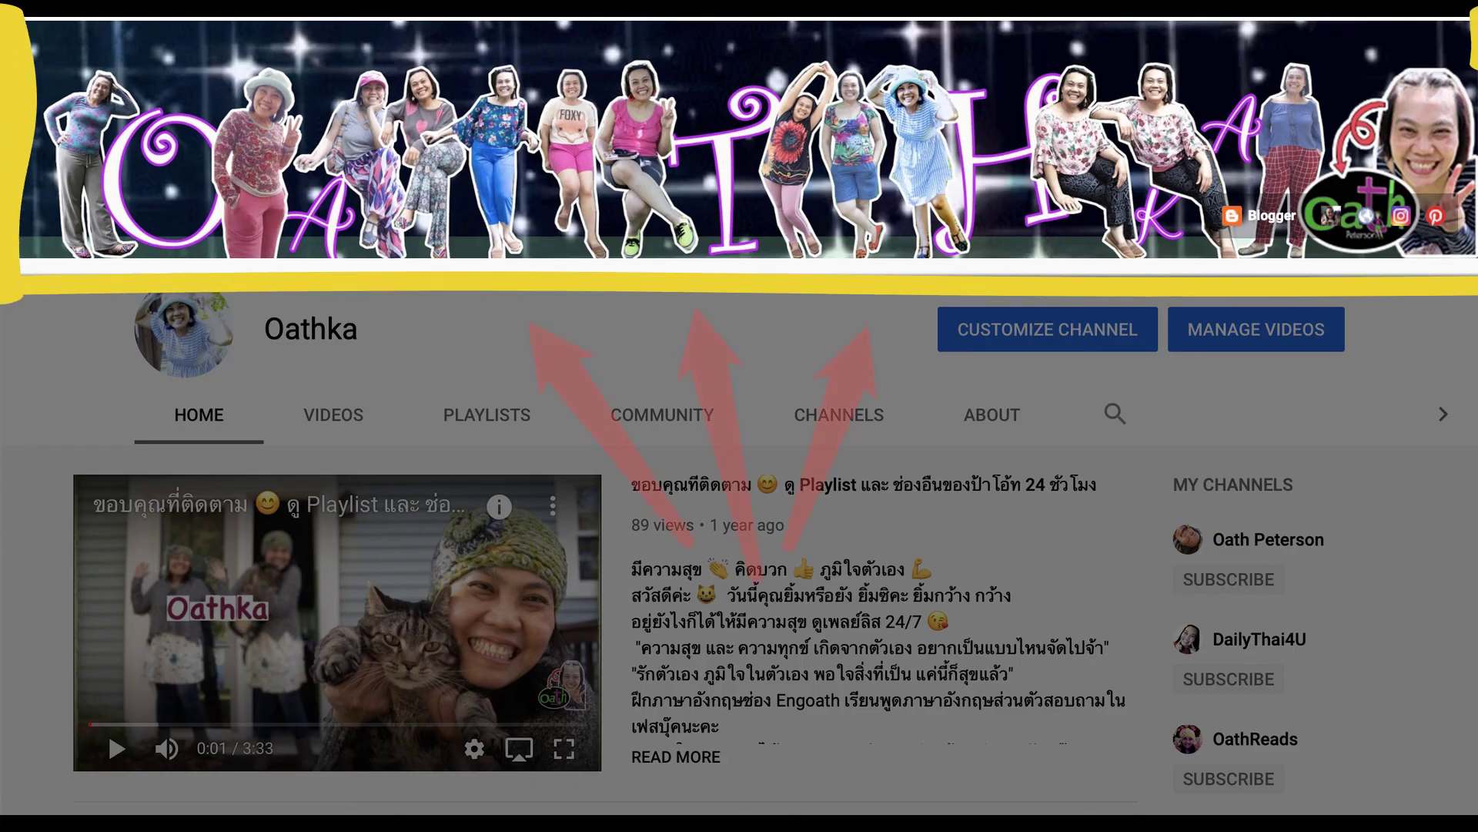